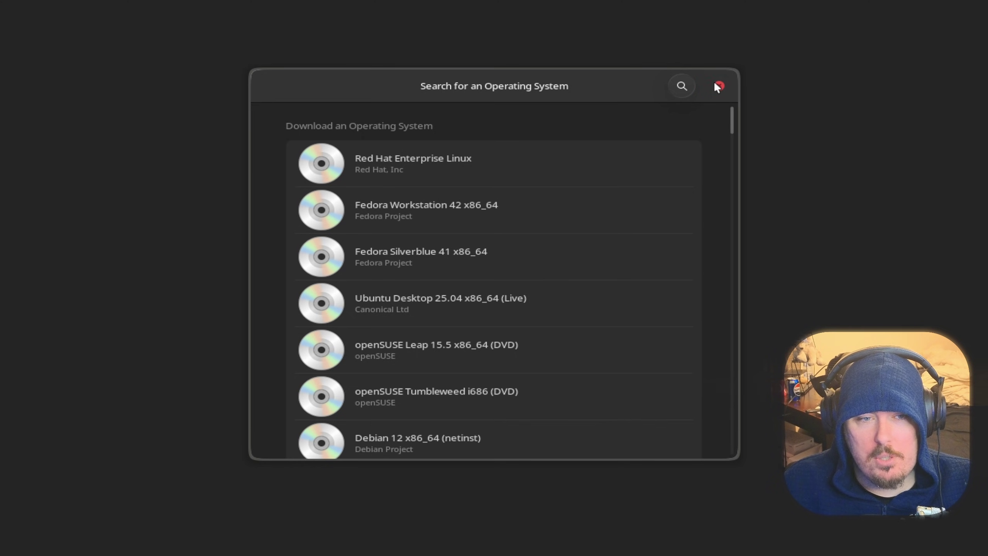
# Dismiss the operating system search to reach the Arch Linux New Virtual Machine form
pyautogui.click(716, 84)
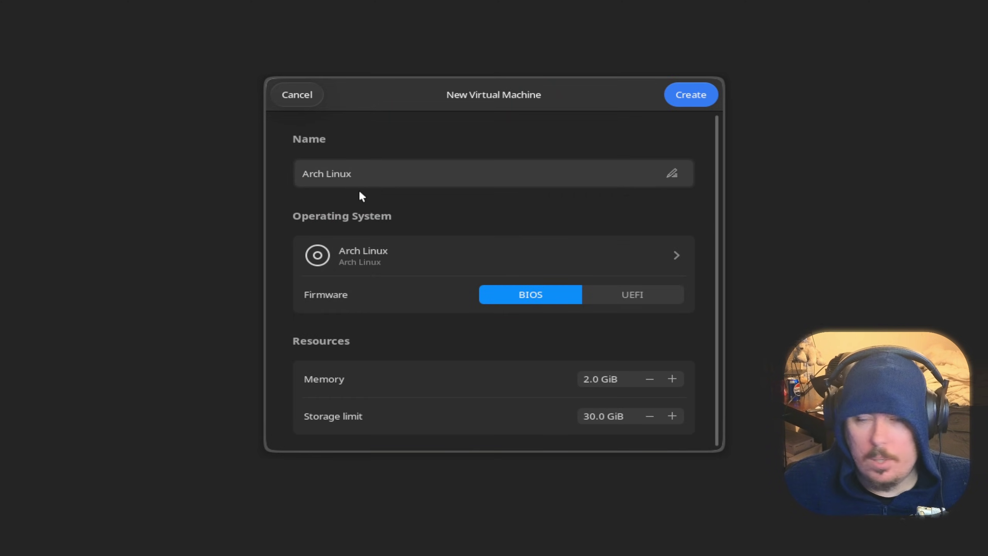
# Switch the Arch Linux VM to UEFI, with 16 GiB memory and 100 GiB storage limit
pyautogui.moveTo(406, 103)
pyautogui.mouseDown()
pyautogui.moveTo(396, 115)
pyautogui.moveTo(403, 107)
pyautogui.mouseUp()
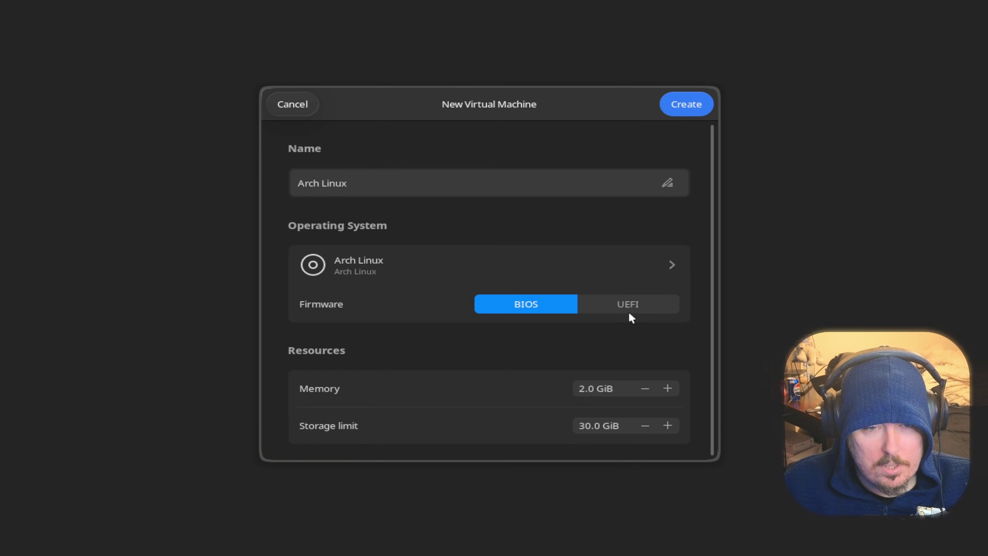
pyautogui.click(618, 305)
pyautogui.moveTo(596, 381); pyautogui.dragTo(552, 388)
pyautogui.write('16')
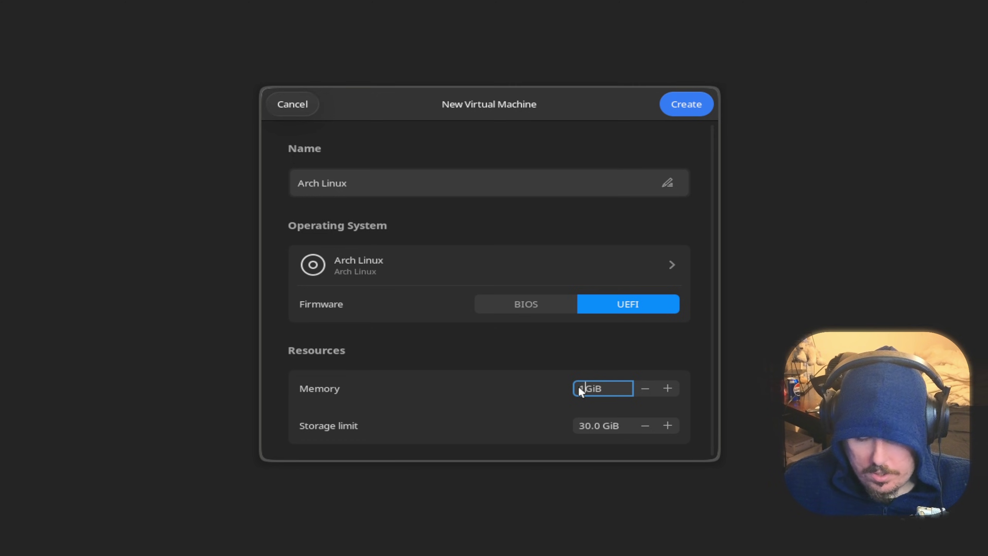
pyautogui.click(665, 540)
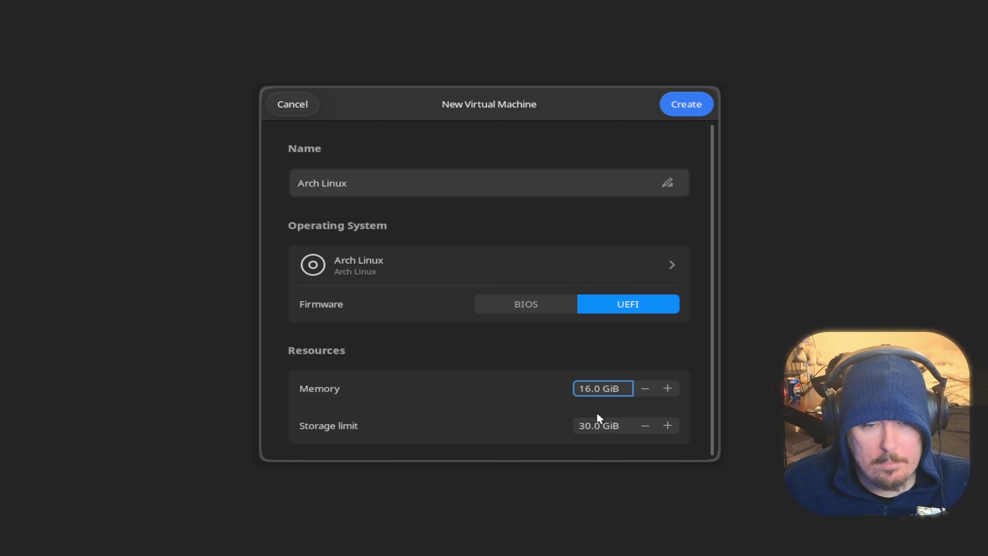
pyautogui.moveTo(592, 426); pyautogui.dragTo(573, 426)
pyautogui.write('100')
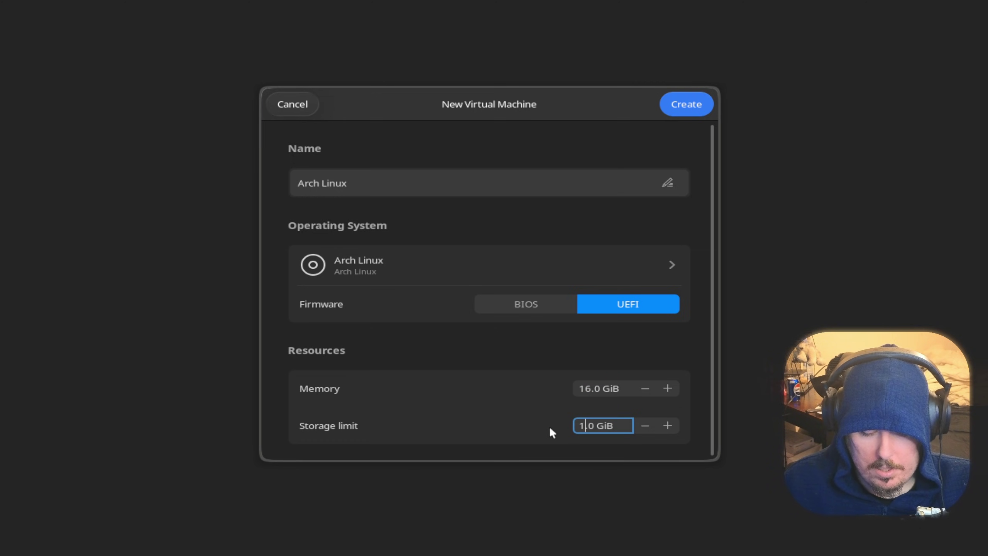
pyautogui.click(548, 425)
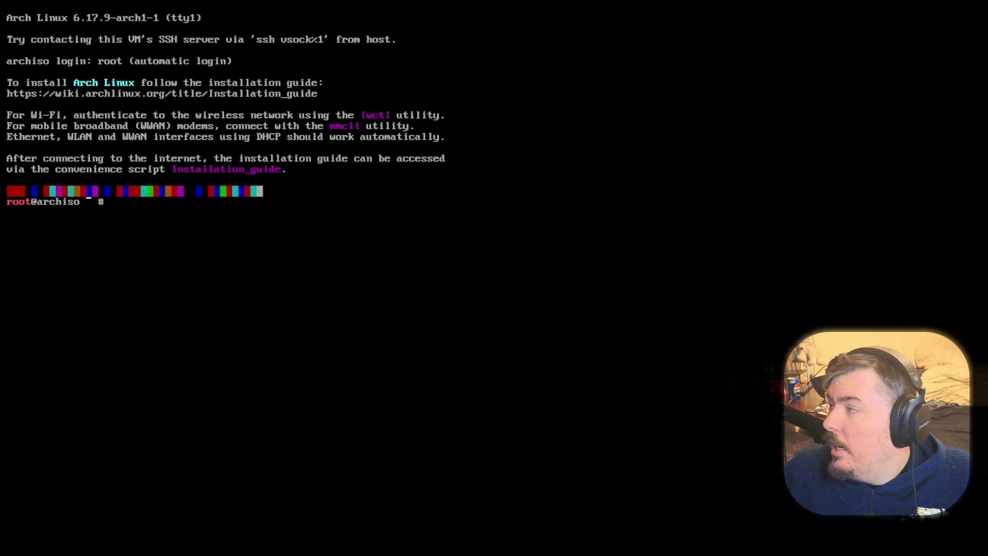
# Run the archinstall command at the root shell prompt
pyautogui.write('ar')
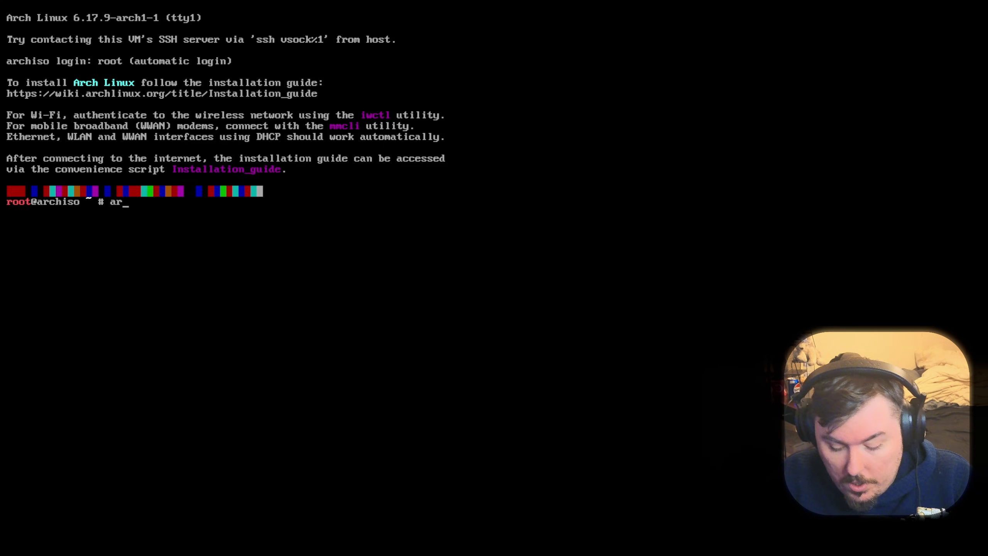
pyautogui.write('chinstall')
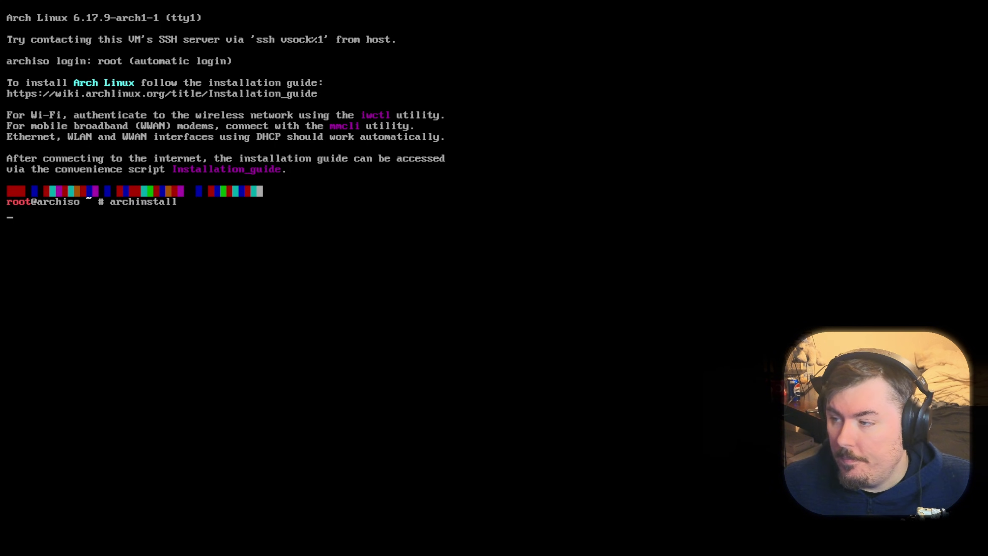
pyautogui.press('Return')
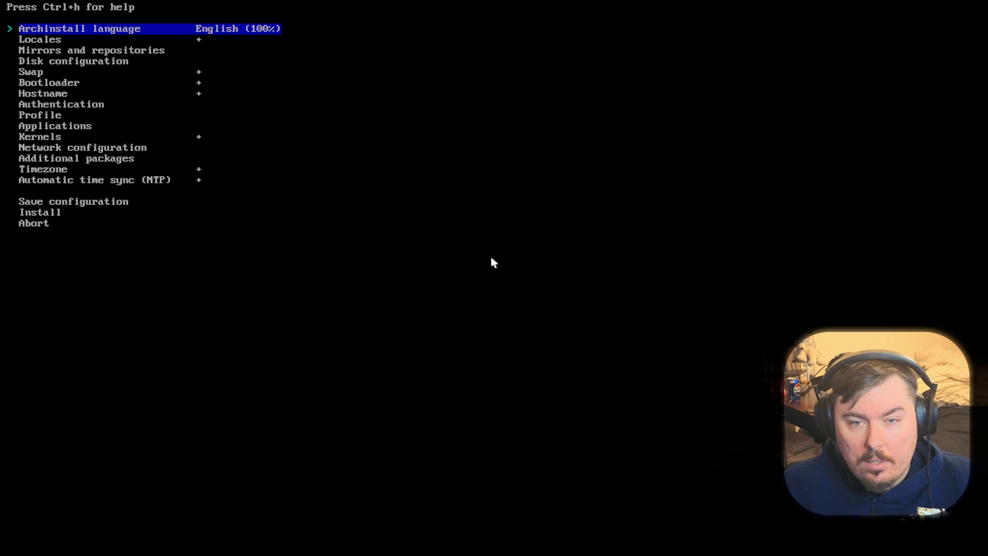
# Select Canada as the mirror region under Mirrors and repositories
pyautogui.press('Down')
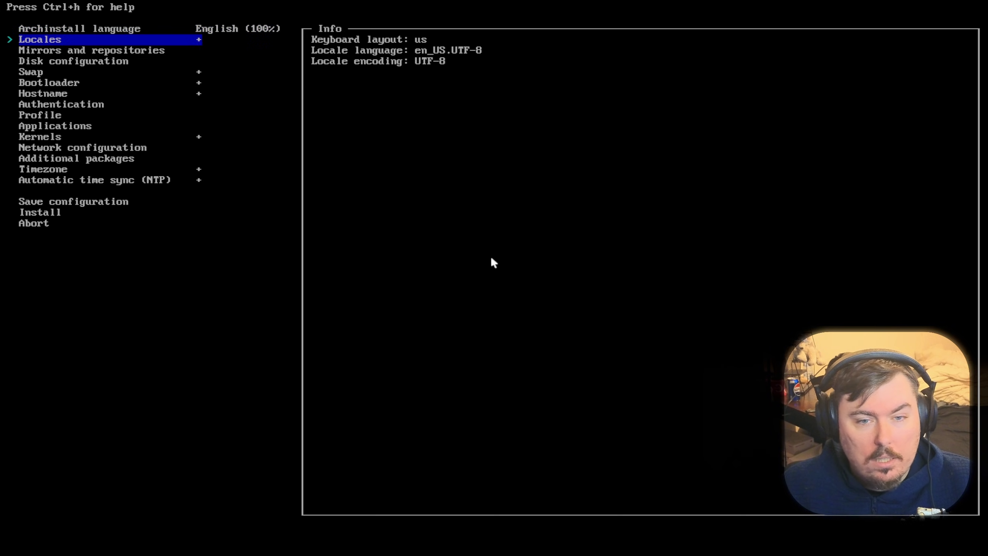
pyautogui.press('Down')
pyautogui.press('Return')
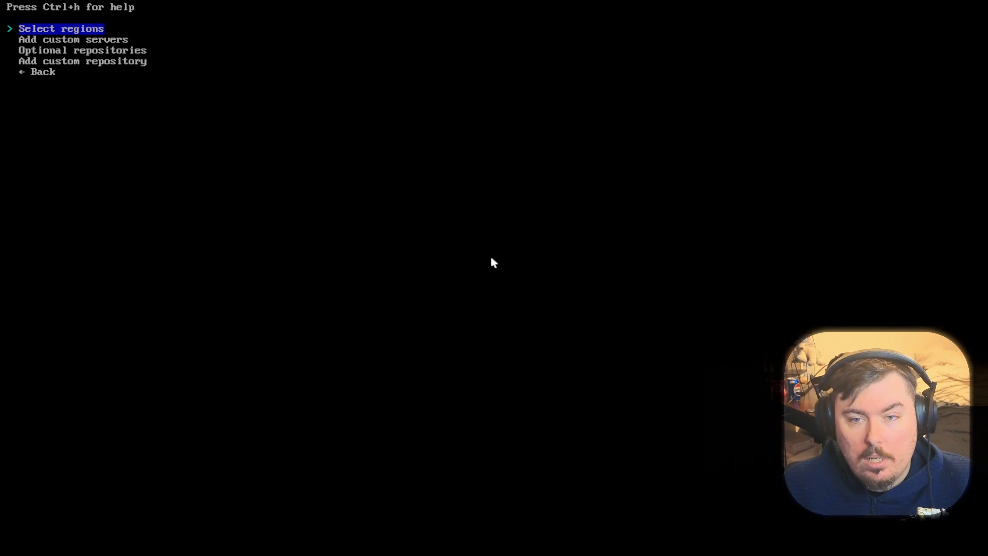
pyautogui.press('Return')
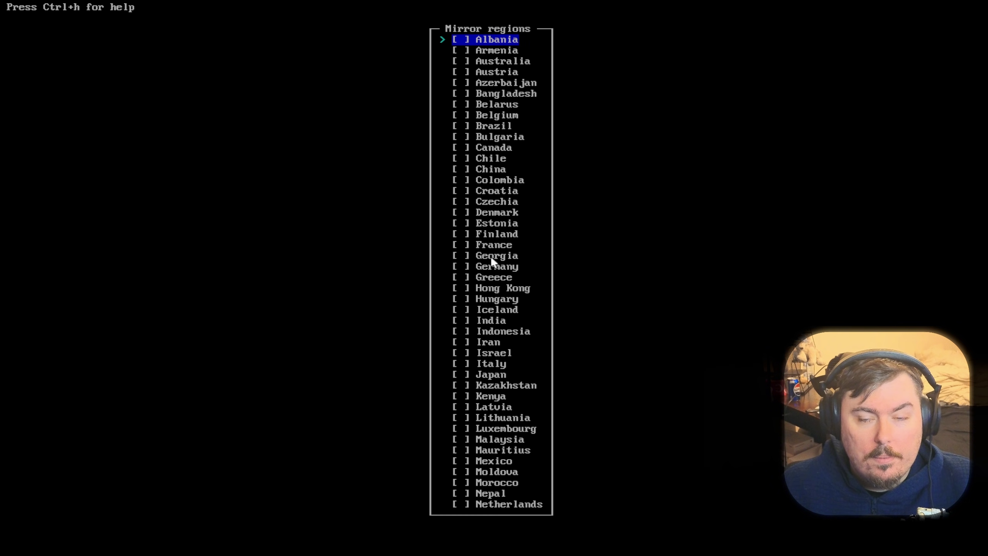
pyautogui.press('Down')
pyautogui.press('Down')
pyautogui.press('Down')
pyautogui.press('Down')
pyautogui.press('Down')
pyautogui.press('Down')
pyautogui.press('Down')
pyautogui.press('Down')
pyautogui.press('Down')
pyautogui.press('Down')
pyautogui.press('Down')
pyautogui.press('Down')
pyautogui.press('Down')
pyautogui.press('Down')
pyautogui.press('Up')
pyautogui.press('Up')
pyautogui.press('Up')
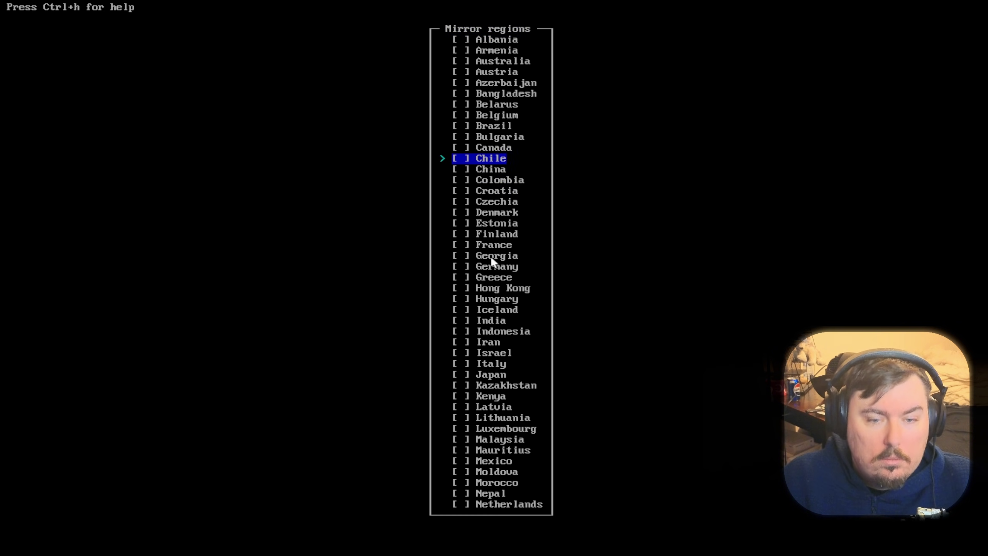
pyautogui.press('space')
pyautogui.press('Return')
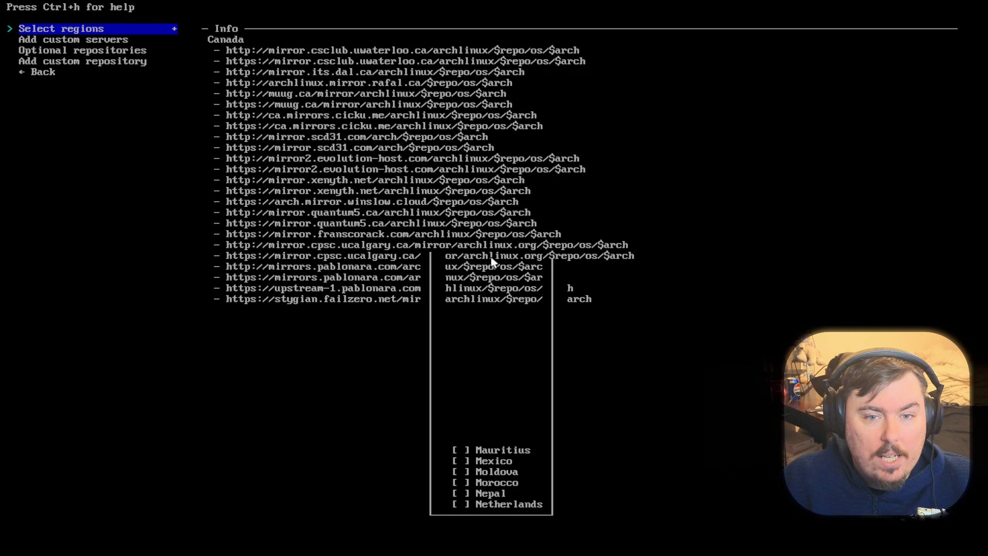
# Enable the multilib optional repository, then open Disk configuration
pyautogui.press('Down')
pyautogui.press('Down')
pyautogui.press('Down')
pyautogui.press('Down')
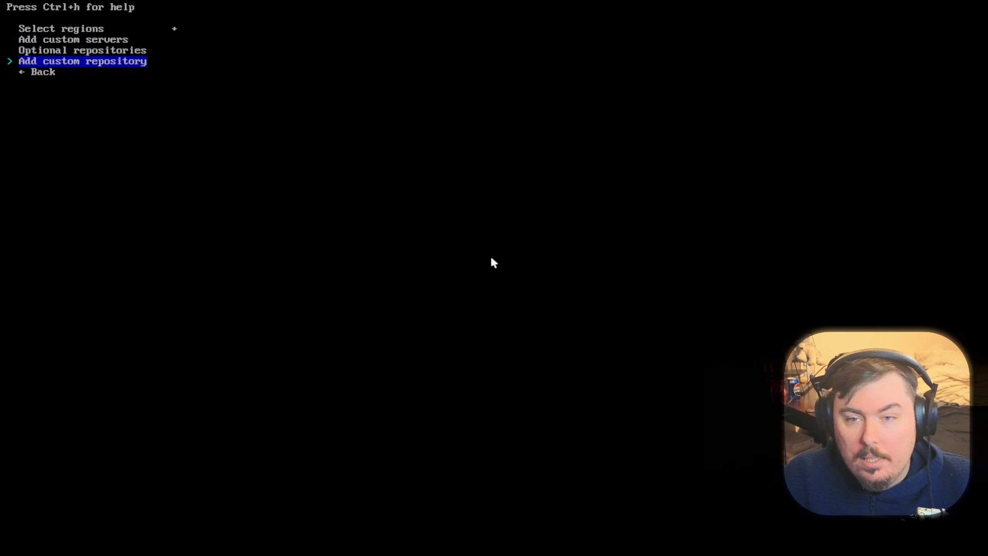
pyautogui.press('Return')
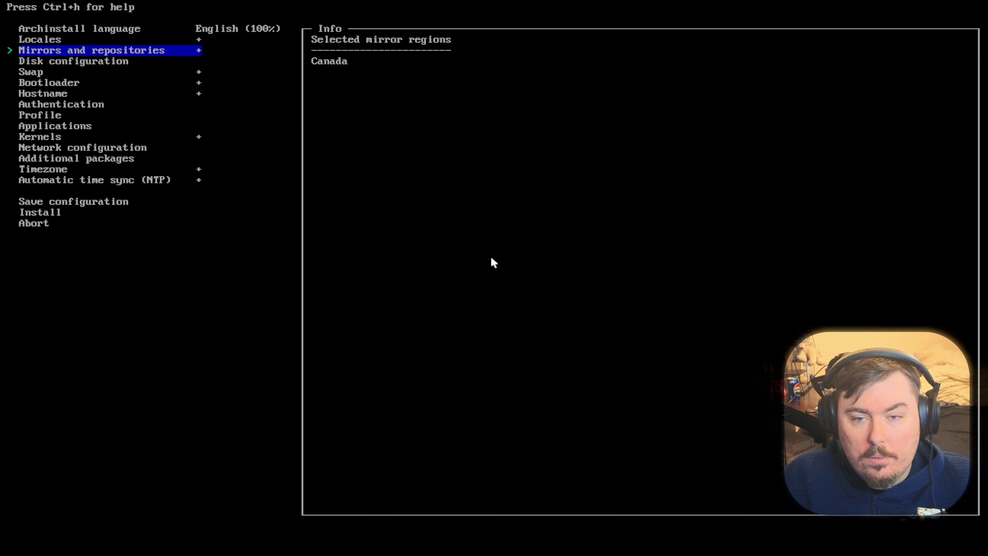
pyautogui.press('Return')
pyautogui.press('Down')
pyautogui.press('Down')
pyautogui.press('Return')
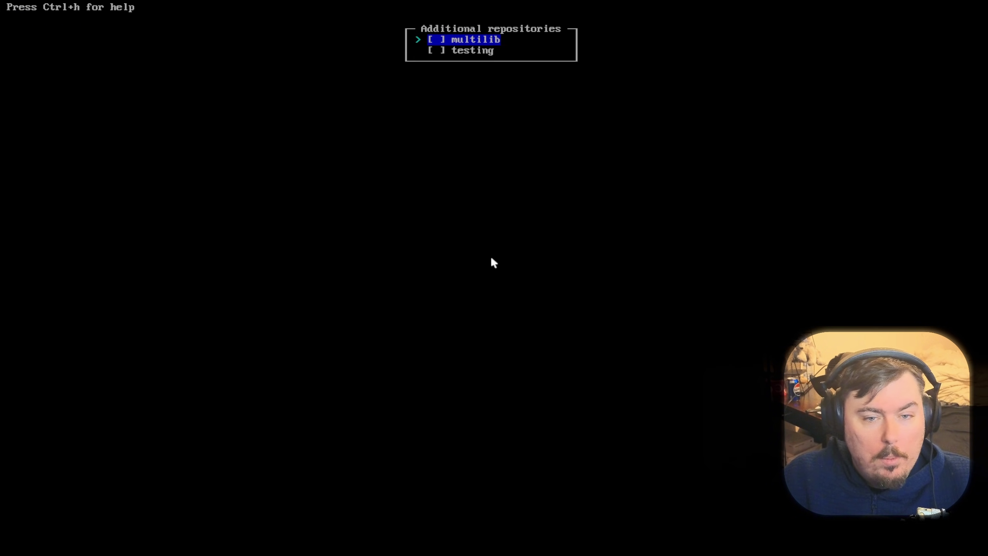
pyautogui.press('space')
pyautogui.press('Return')
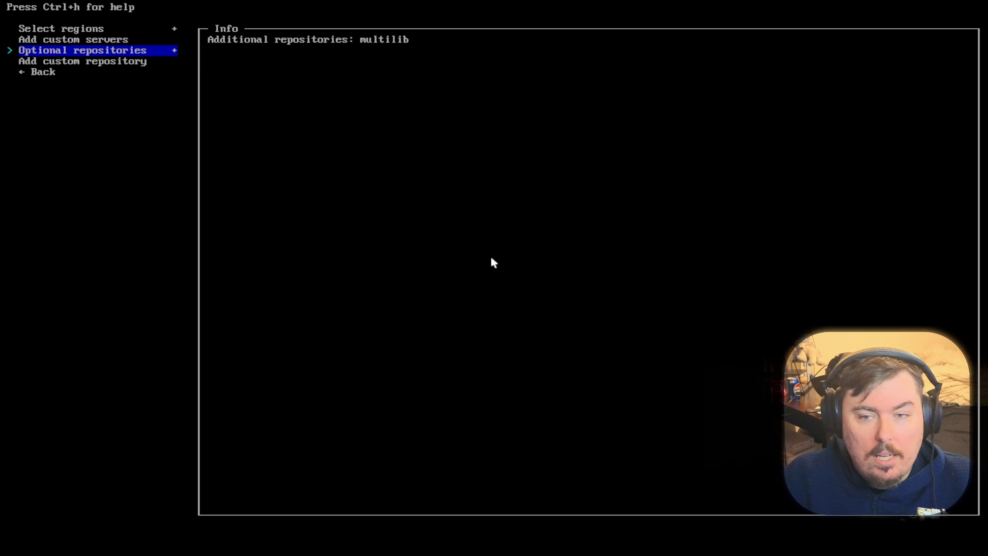
pyautogui.press('Down')
pyautogui.press('Down')
pyautogui.press('Return')
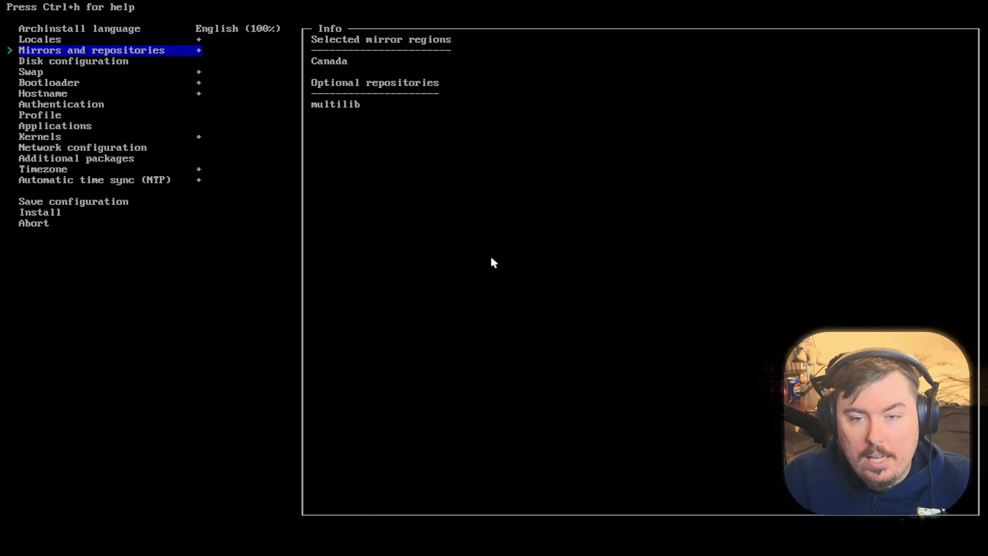
pyautogui.press('Down')
pyautogui.press('Return')
pyautogui.press('Return')
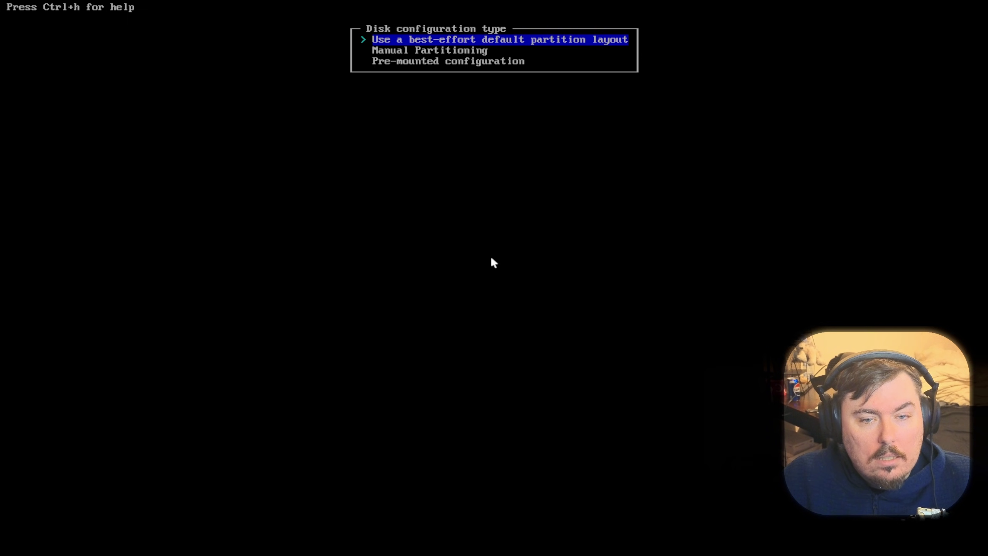
# Choose the best-effort default partition layout on disk /dev/vda
pyautogui.press('Down')
pyautogui.press('Down')
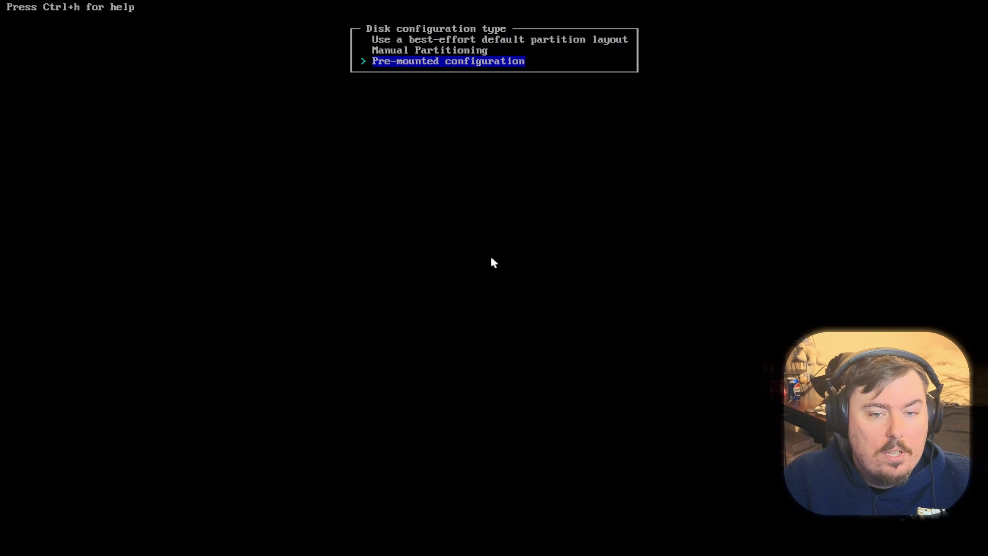
pyautogui.press('Up')
pyautogui.press('Up')
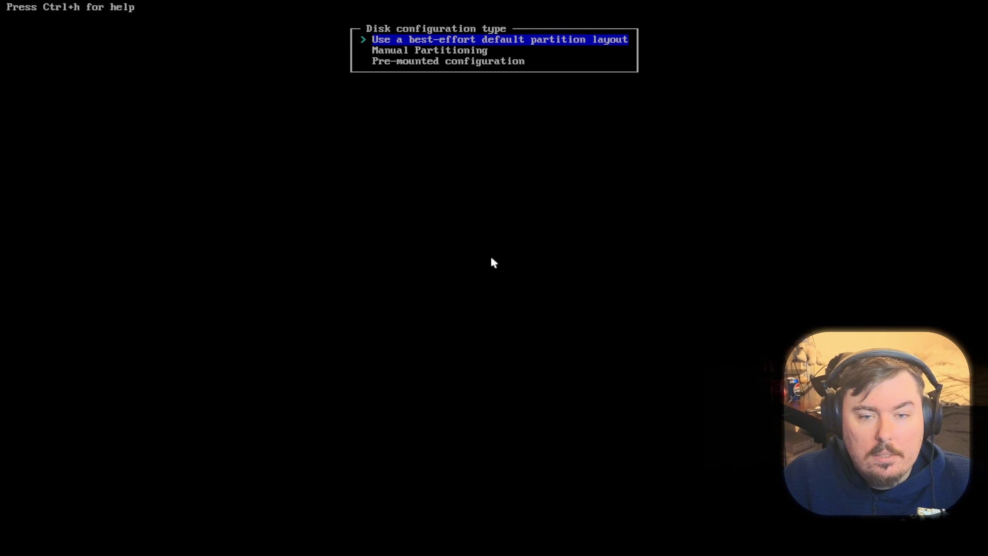
pyautogui.press('Down')
pyautogui.press('Up')
pyautogui.press('Return')
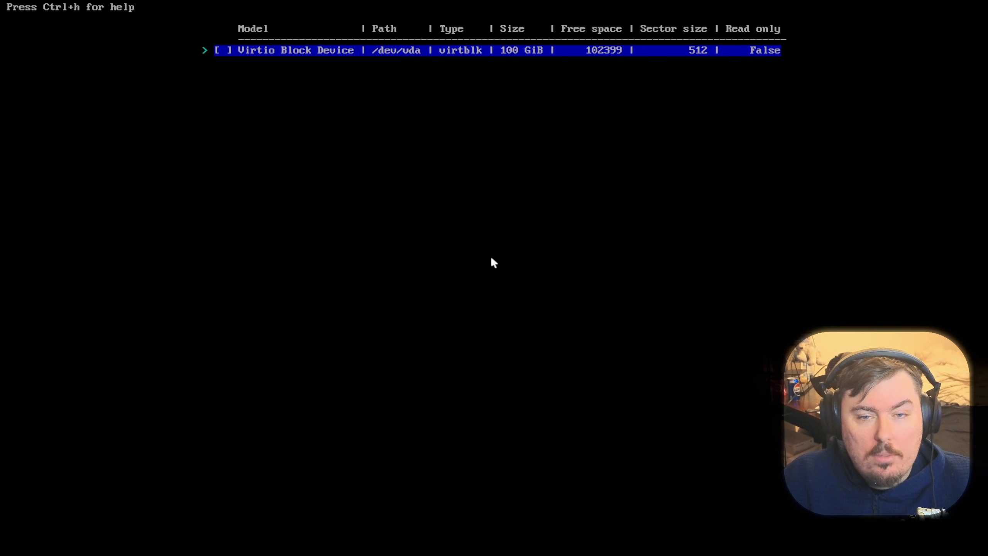
pyautogui.press('space')
pyautogui.press('Return')
# Use xfs as the filesystem with no separate /home partition, returning to the main menu
pyautogui.press('Down')
pyautogui.press('Down')
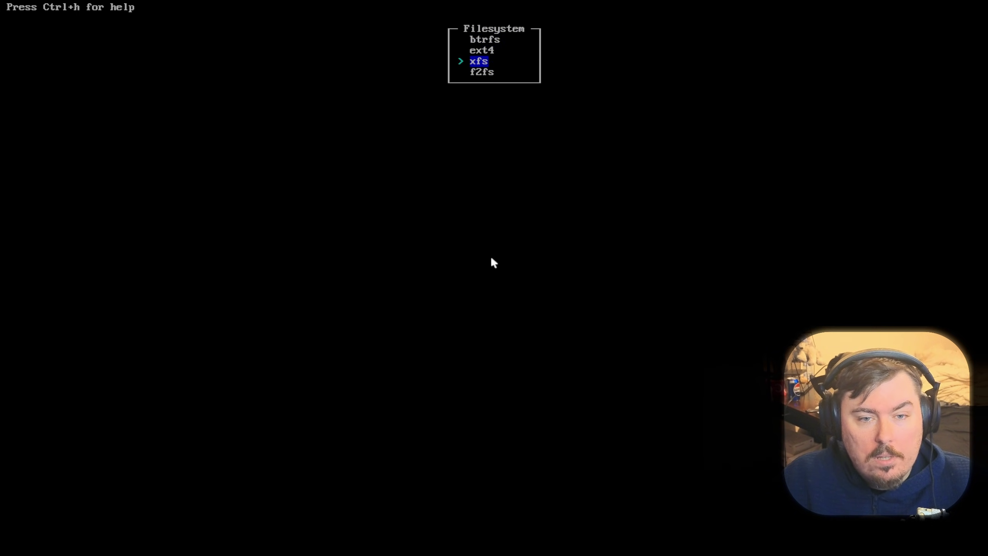
pyautogui.press('Return')
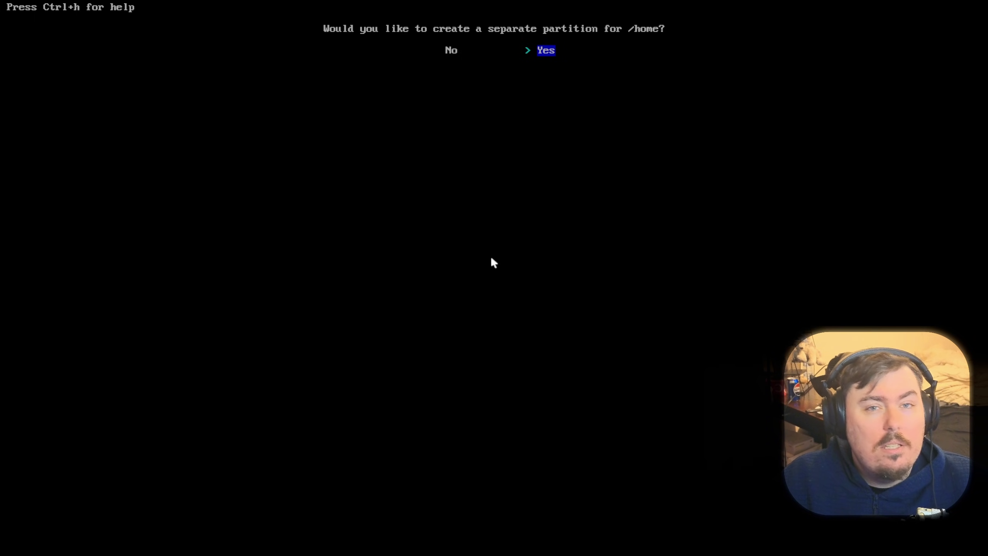
pyautogui.press('Left')
pyautogui.press('Return')
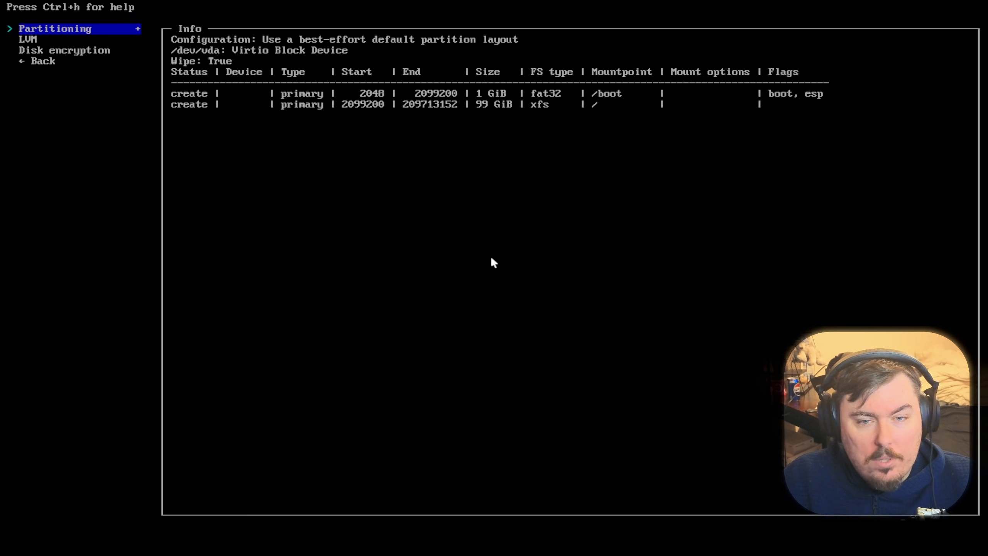
pyautogui.press('Down')
pyautogui.press('Down')
pyautogui.press('Down')
pyautogui.press('Return')
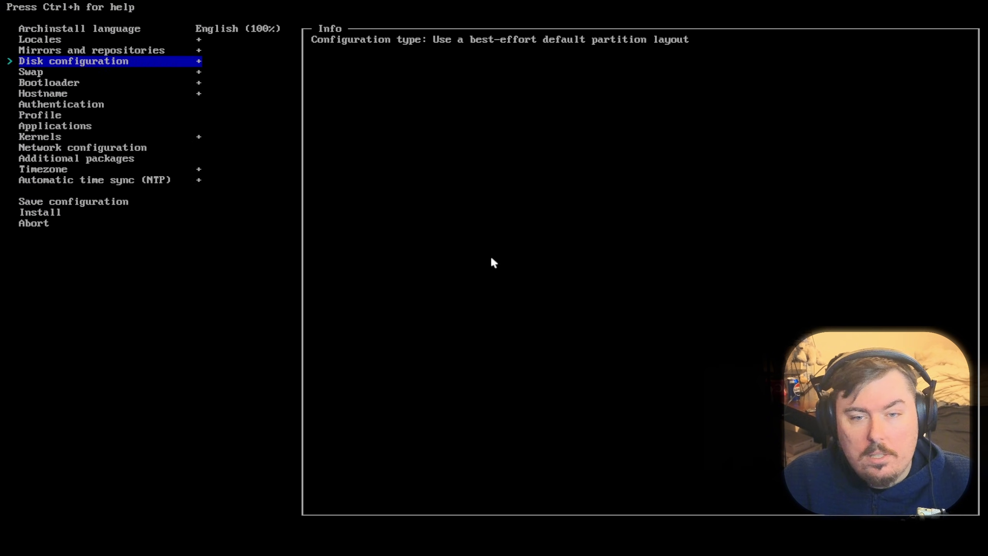
pyautogui.press('Down')
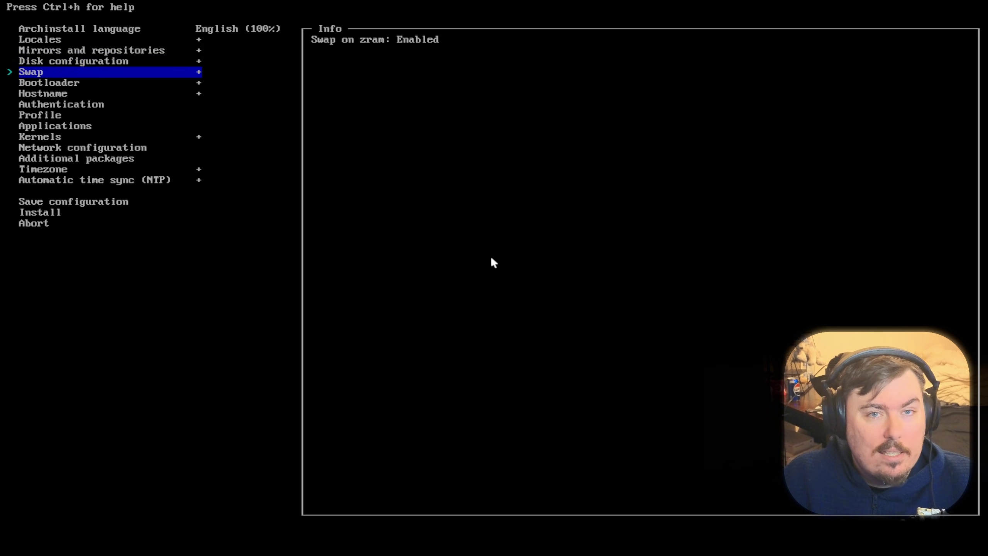
# Set the bootloader to Limine and return to the main menu
pyautogui.press('Down')
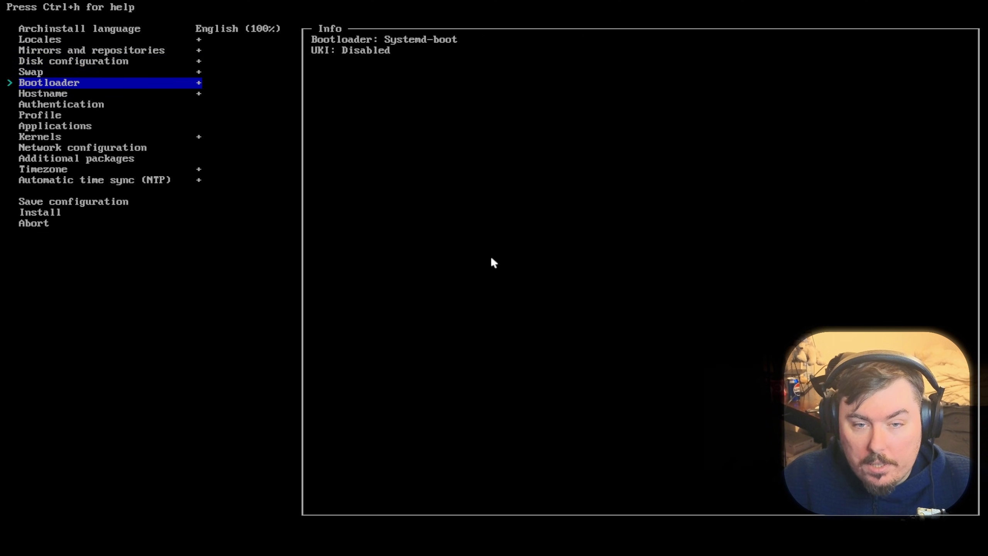
pyautogui.press('Return')
pyautogui.press('Down')
pyautogui.press('Up')
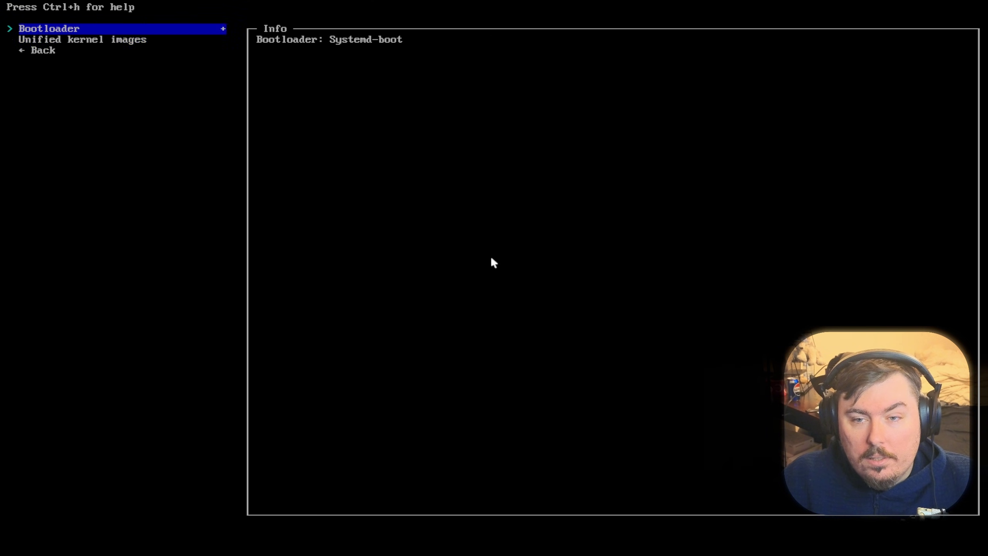
pyautogui.press('Return')
pyautogui.press('Down')
pyautogui.press('Down')
pyautogui.press('Down')
pyautogui.press('Return')
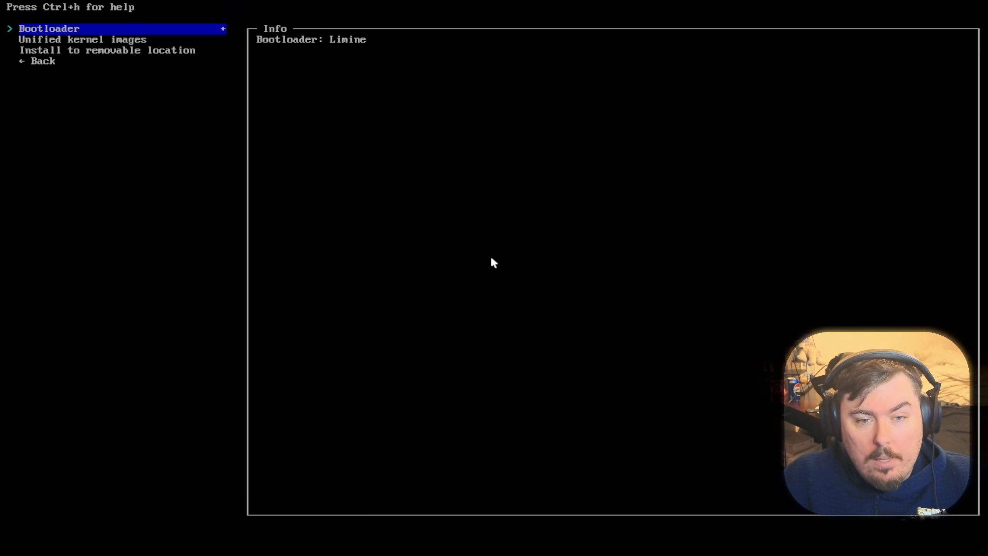
pyautogui.press('Down')
pyautogui.press('Down')
pyautogui.press('Up')
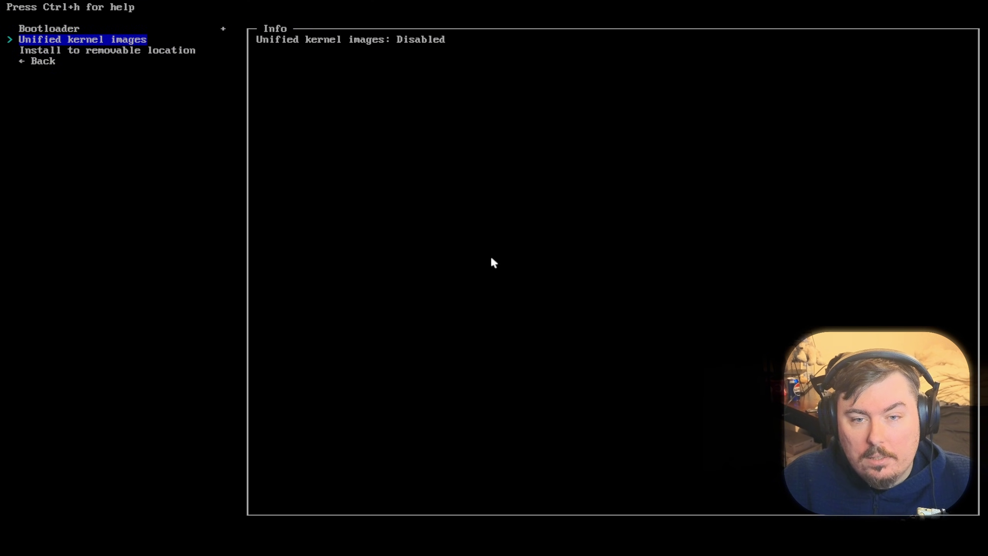
pyautogui.press('Down')
pyautogui.press('Down')
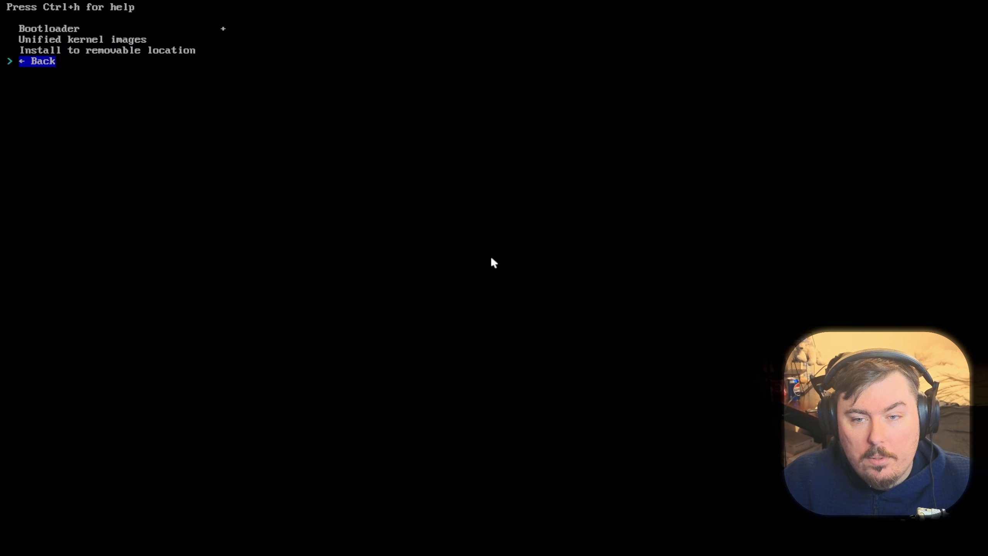
pyautogui.press('Up')
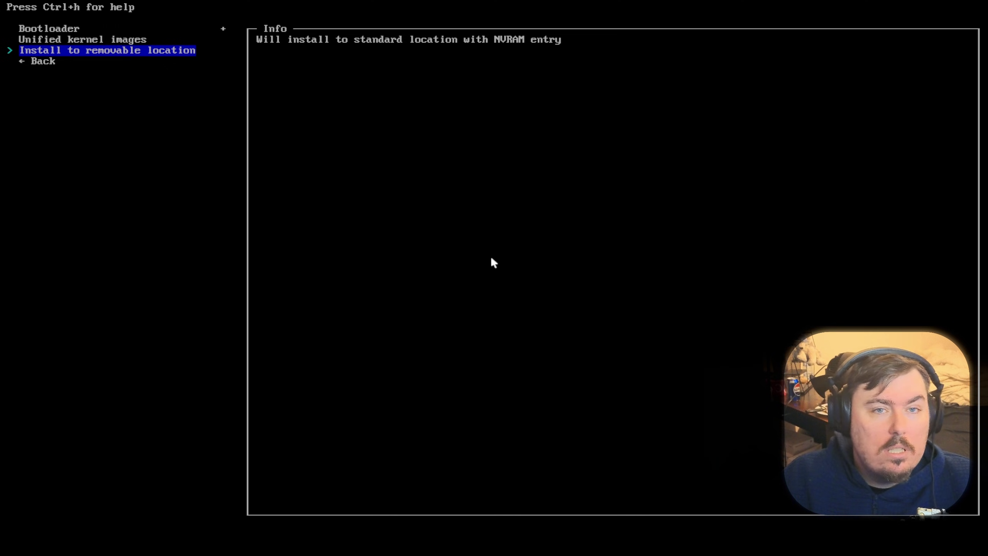
pyautogui.press('Down')
pyautogui.press('Return')
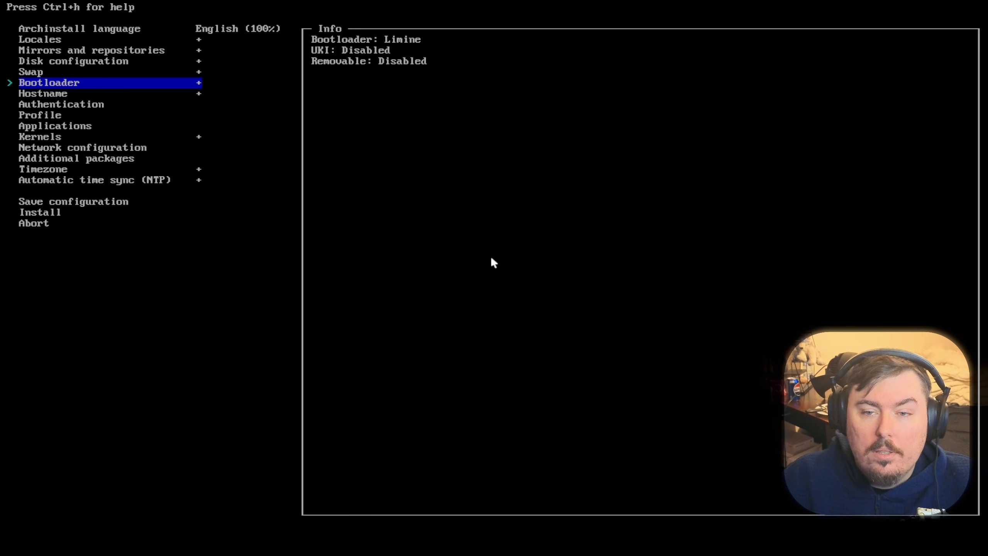
# Under Authentication, enter and confirm a root password
pyautogui.press('Down')
pyautogui.press('Down')
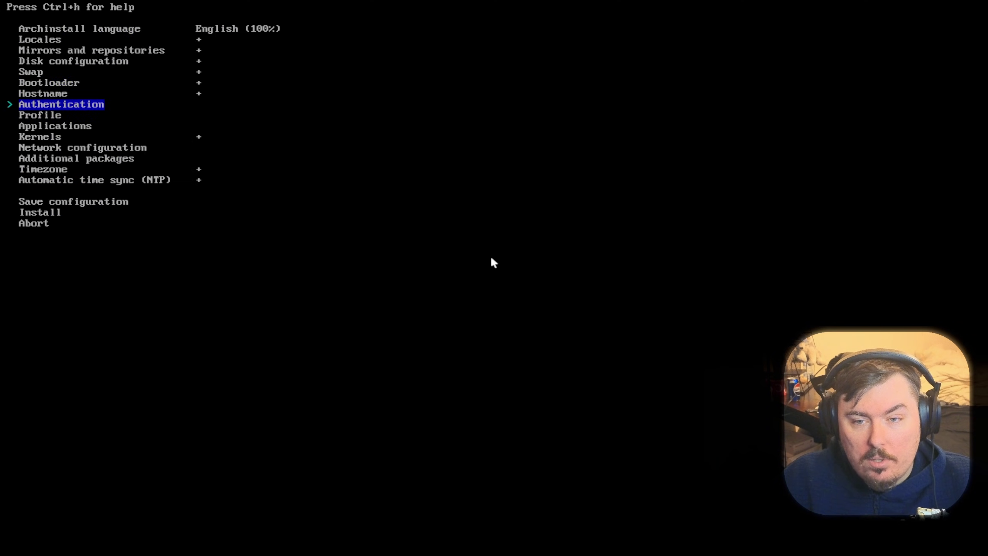
pyautogui.press('Return')
pyautogui.press('Return')
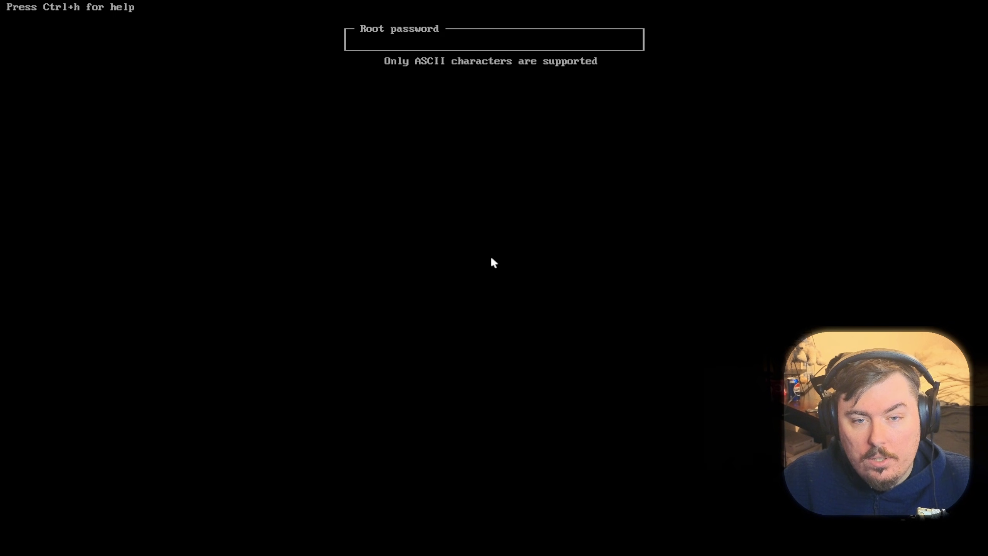
pyautogui.write('a')
pyautogui.press('Return')
pyautogui.write('a')
pyautogui.press('Return')
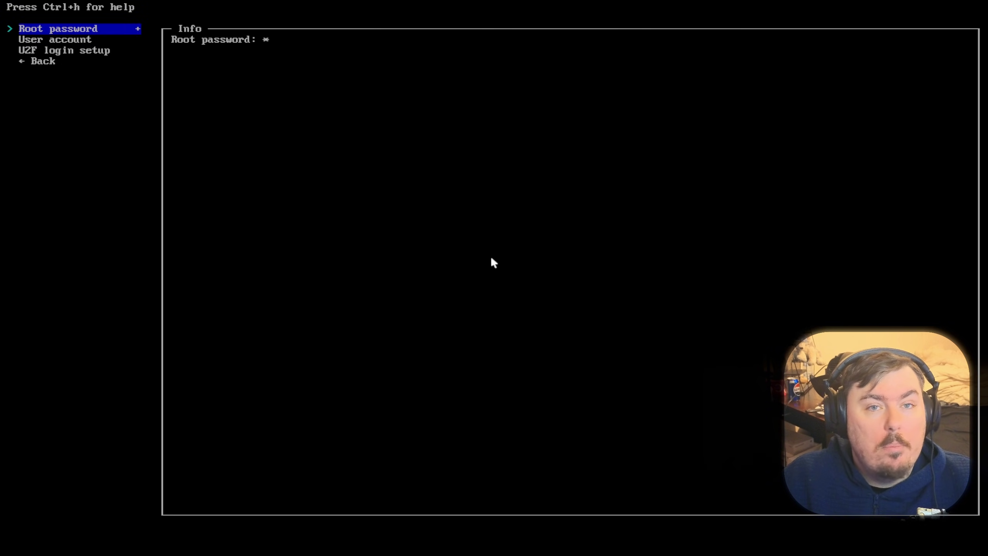
pyautogui.press('Down')
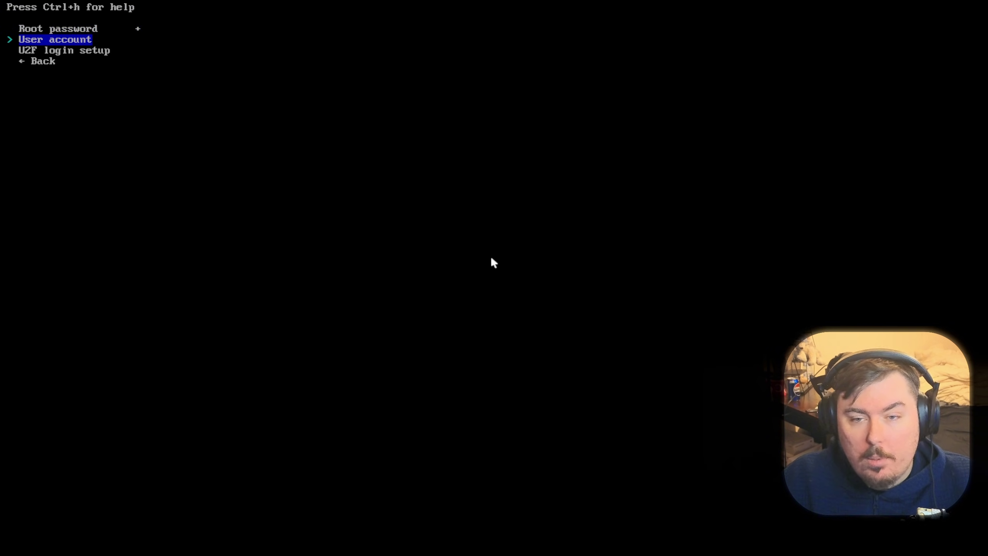
# Add a user account with its username and password, granting sudo rights
pyautogui.press('Return')
pyautogui.press('Return')
pyautogui.write('matt')
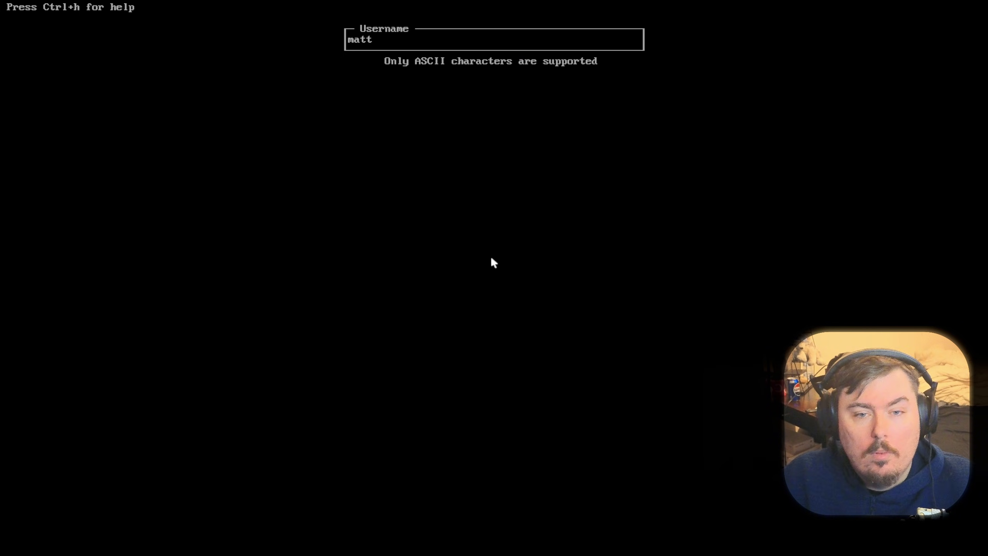
pyautogui.press('Return')
pyautogui.write('att')
pyautogui.press('Return')
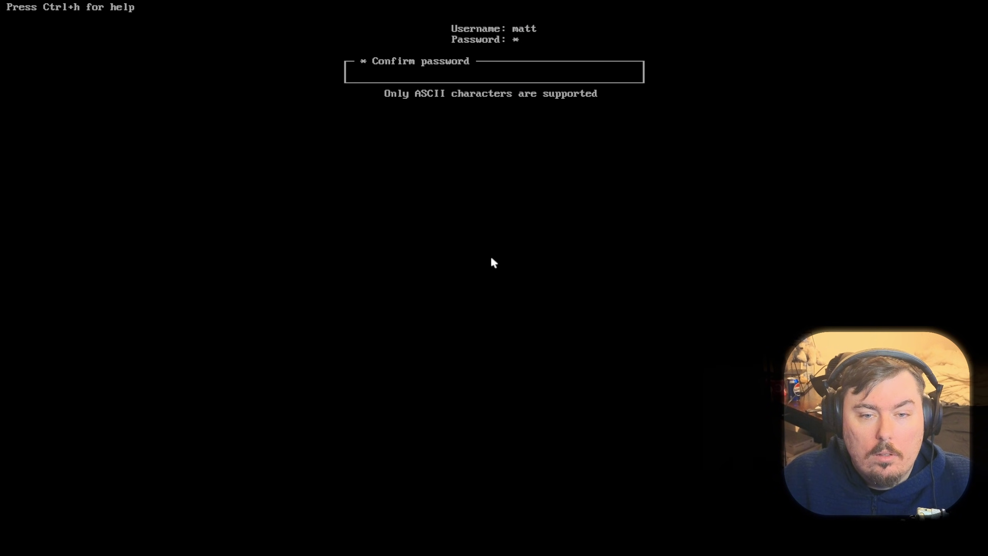
pyautogui.write('a')
pyautogui.press('Return')
pyautogui.press('Return')
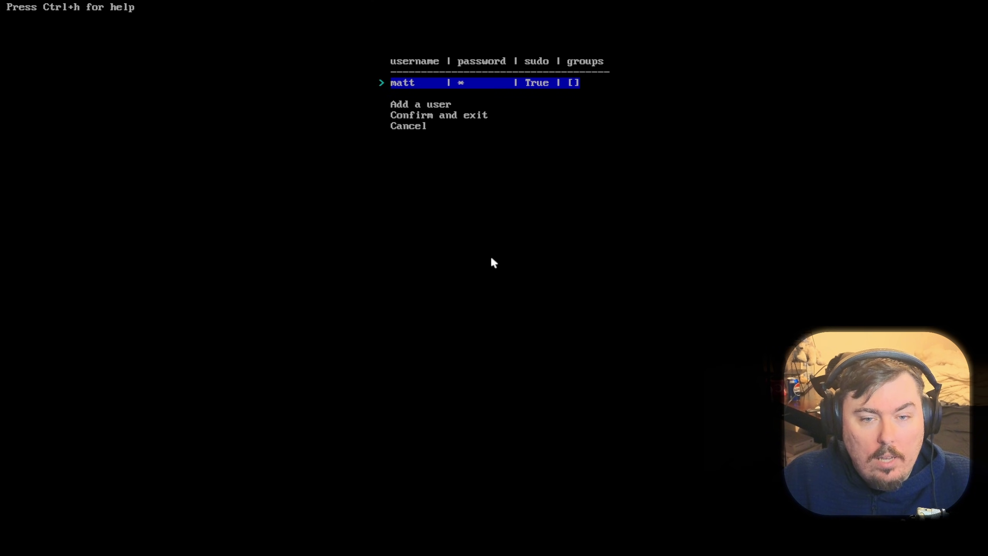
pyautogui.press('Down')
pyautogui.press('Down')
pyautogui.press('Return')
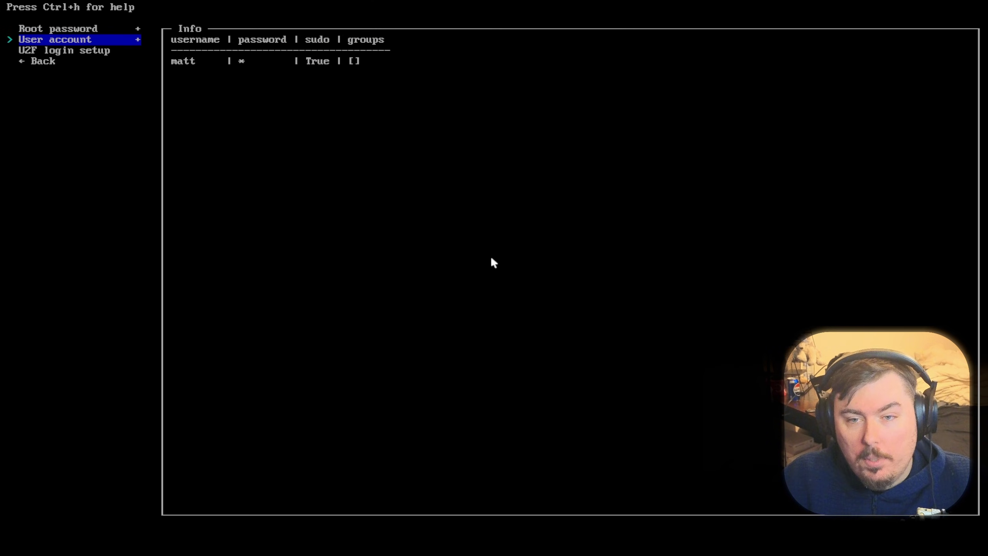
# Set the Profile type to Desktop with GNOME selected
pyautogui.press('Down')
pyautogui.press('Down')
pyautogui.press('Return')
pyautogui.press('Down')
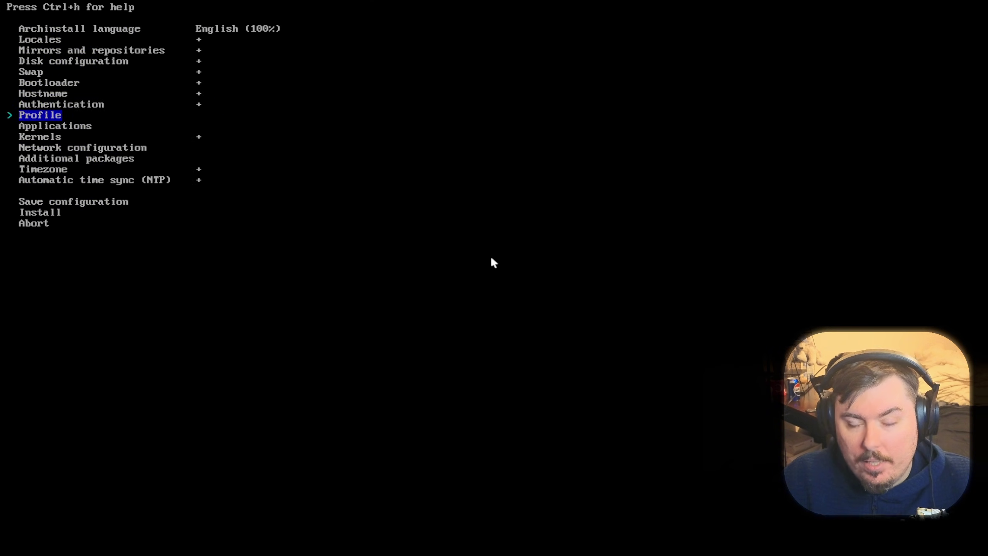
pyautogui.press('Return')
pyautogui.press('Return')
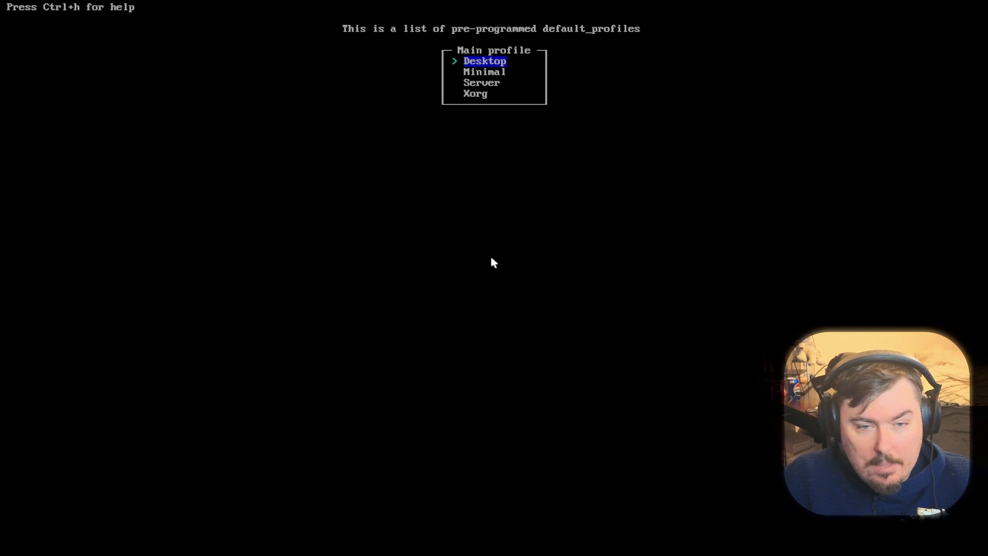
pyautogui.press('Return')
pyautogui.press('Down')
pyautogui.press('Down')
pyautogui.press('Down')
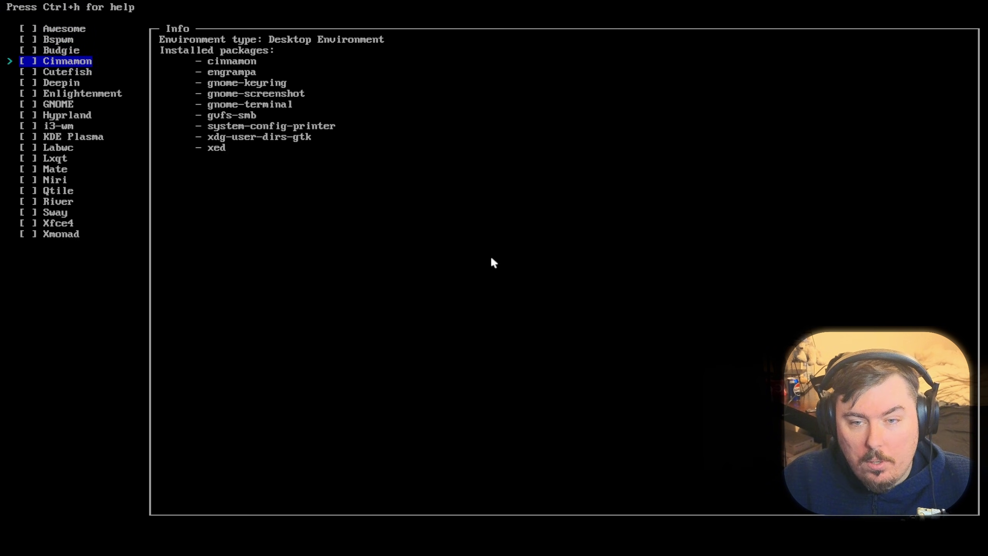
pyautogui.press('Down')
pyautogui.press('Down')
pyautogui.press('Down')
pyautogui.press('Down')
pyautogui.press('space')
pyautogui.press('Return')
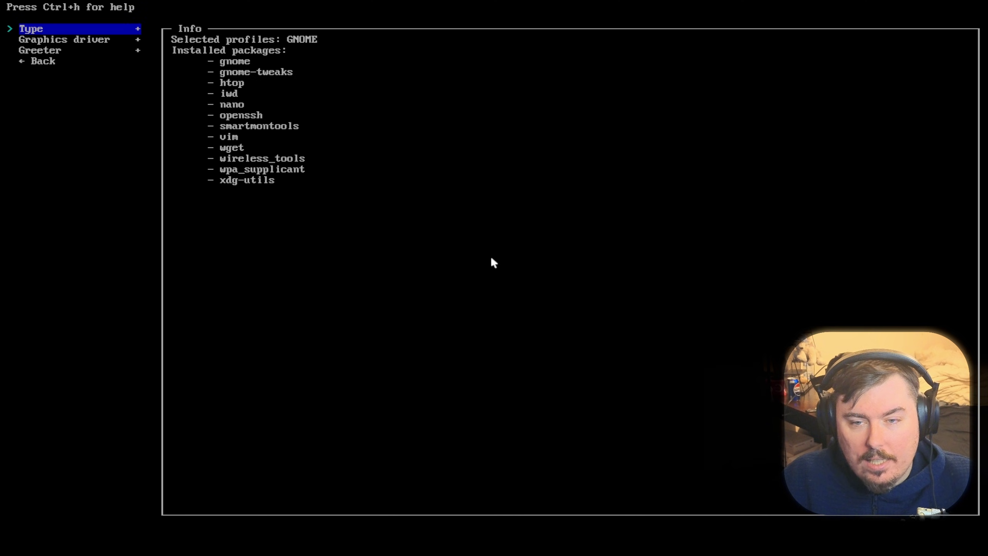
pyautogui.press('Down')
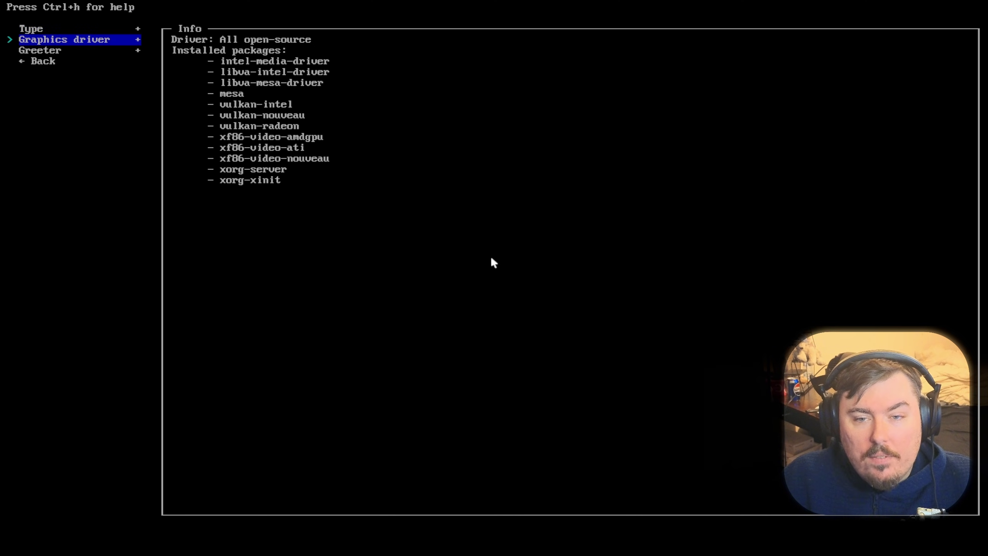
# Review the graphics driver options, keep All open-source, and return to the main menu
pyautogui.press('Down')
pyautogui.press('Down')
pyautogui.press('Return')
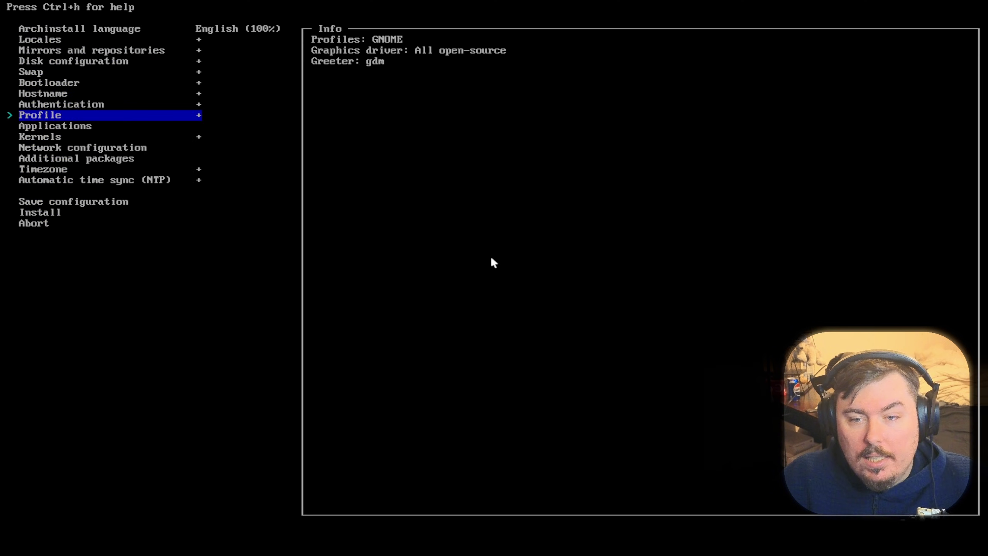
pyautogui.press('Return')
pyautogui.press('Down')
pyautogui.press('Return')
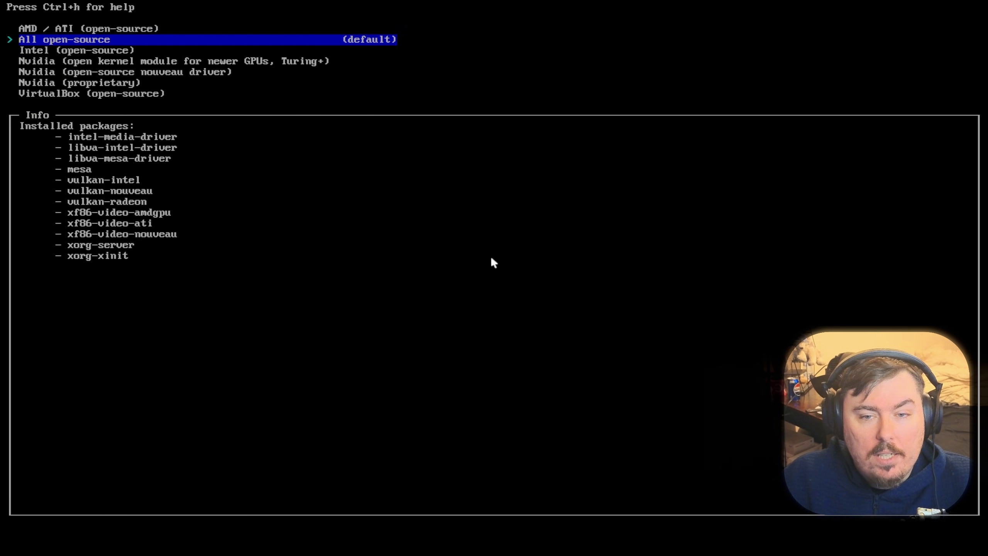
pyautogui.press('Down')
pyautogui.press('Down')
pyautogui.press('Up')
pyautogui.press('Down')
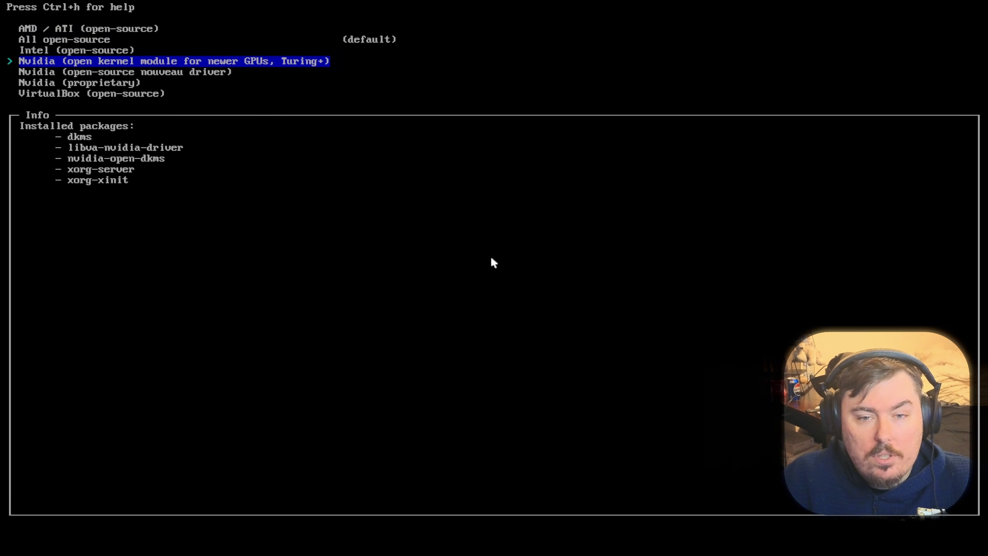
pyautogui.press('Down')
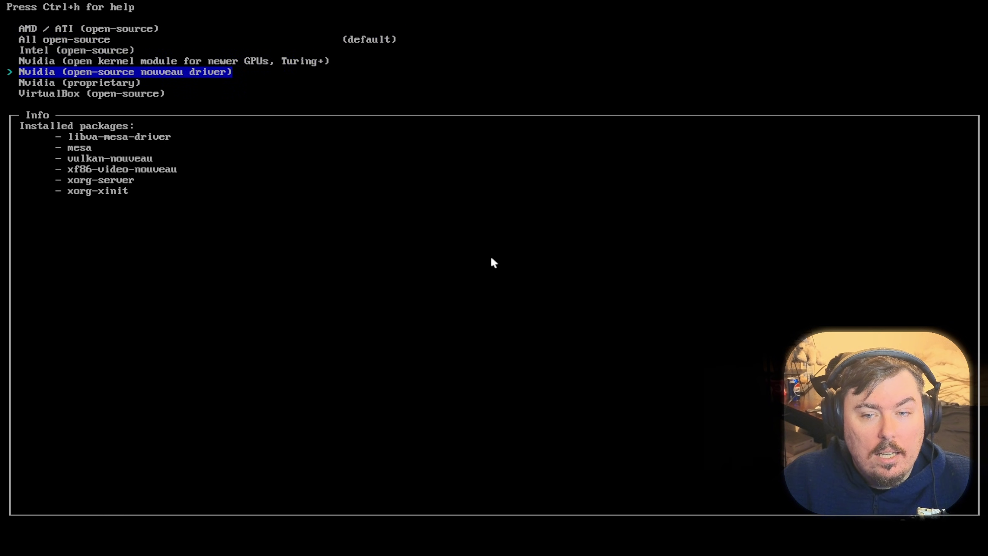
pyautogui.press('Down')
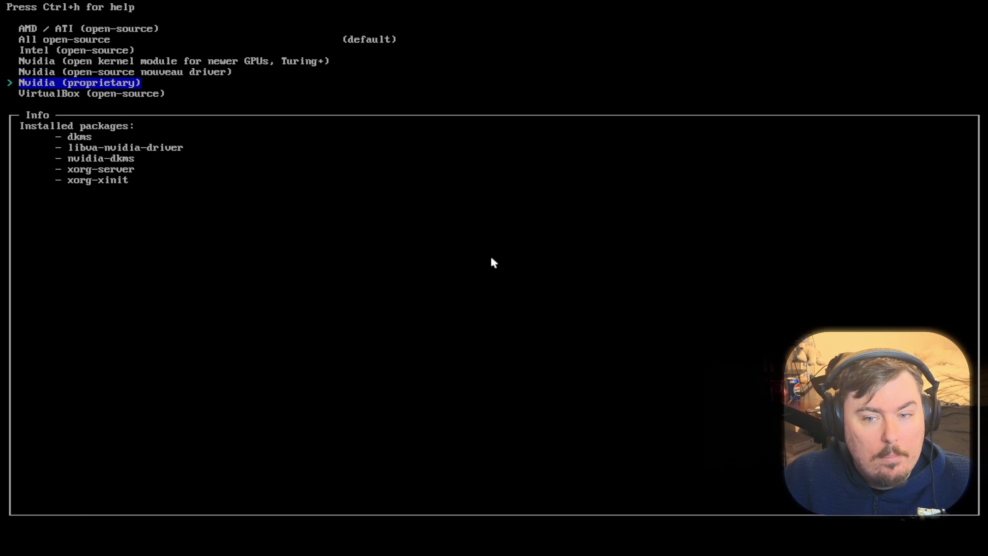
pyautogui.press('Up')
pyautogui.press('Up')
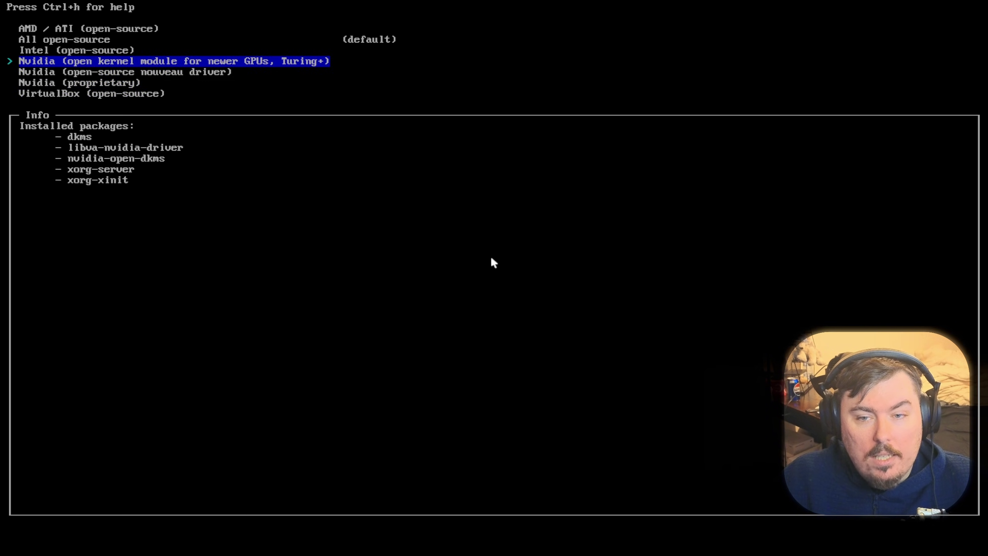
pyautogui.press('Up')
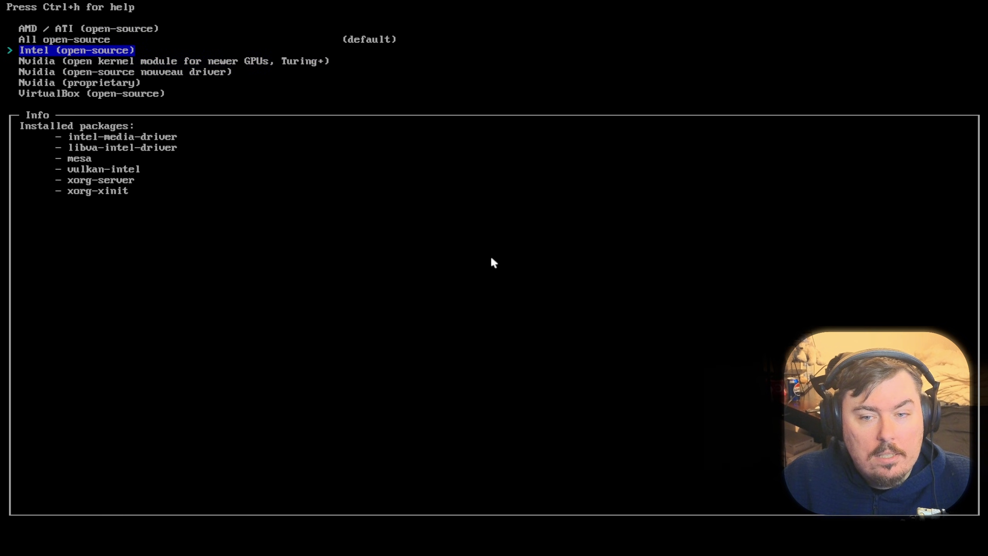
pyautogui.press('Escape')
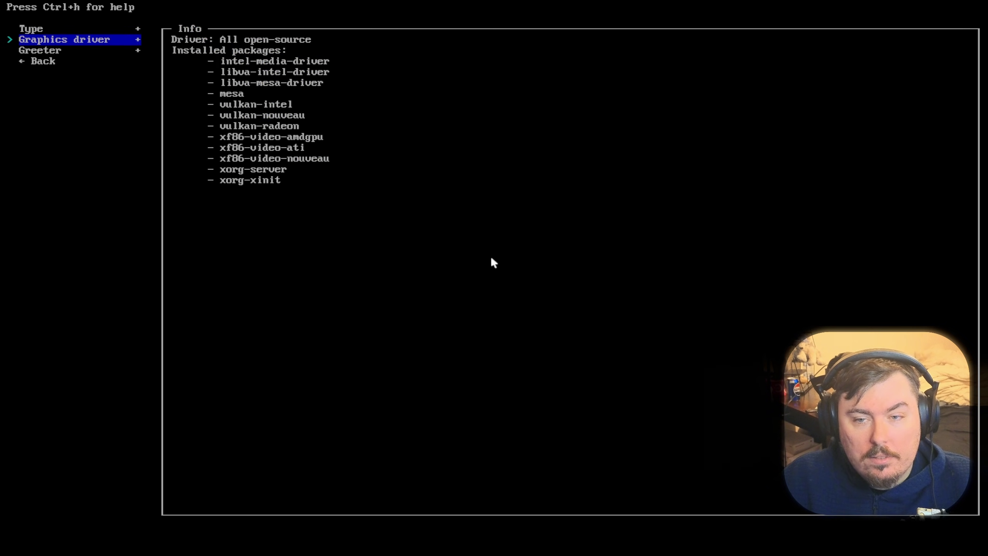
pyautogui.press('Down')
pyautogui.press('Down')
pyautogui.press('Return')
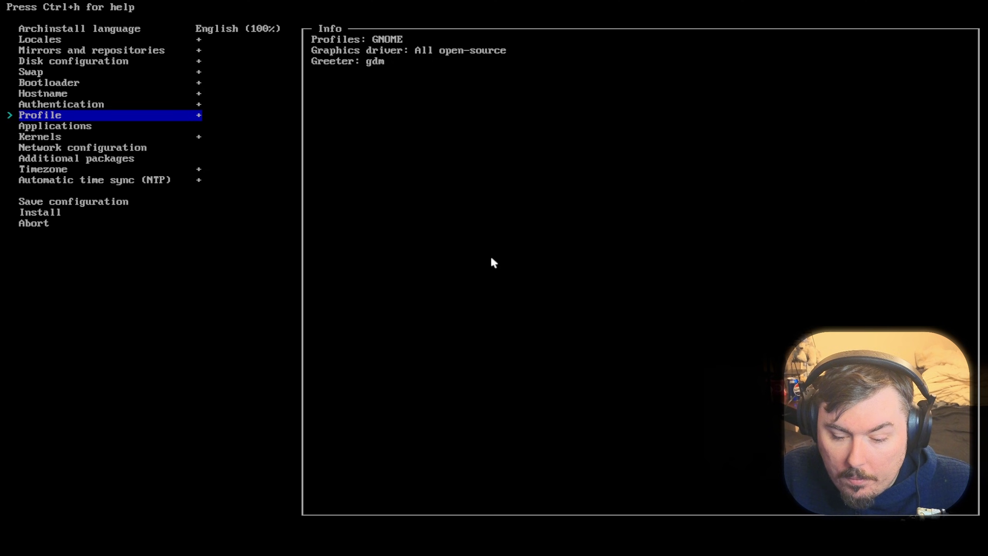
# Under Applications, enable Bluetooth and choose pipewire as the audio server
pyautogui.press('Down')
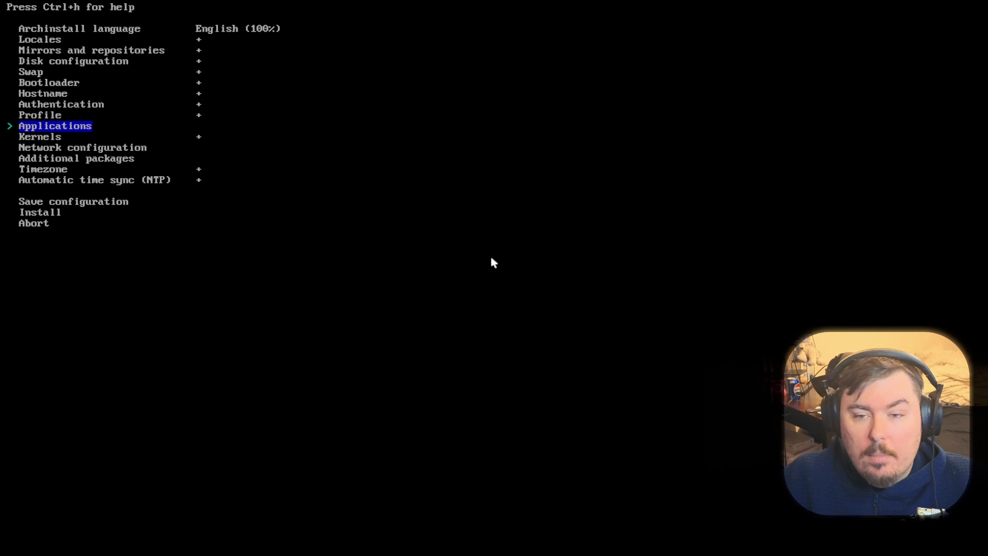
pyautogui.press('Down')
pyautogui.press('Up')
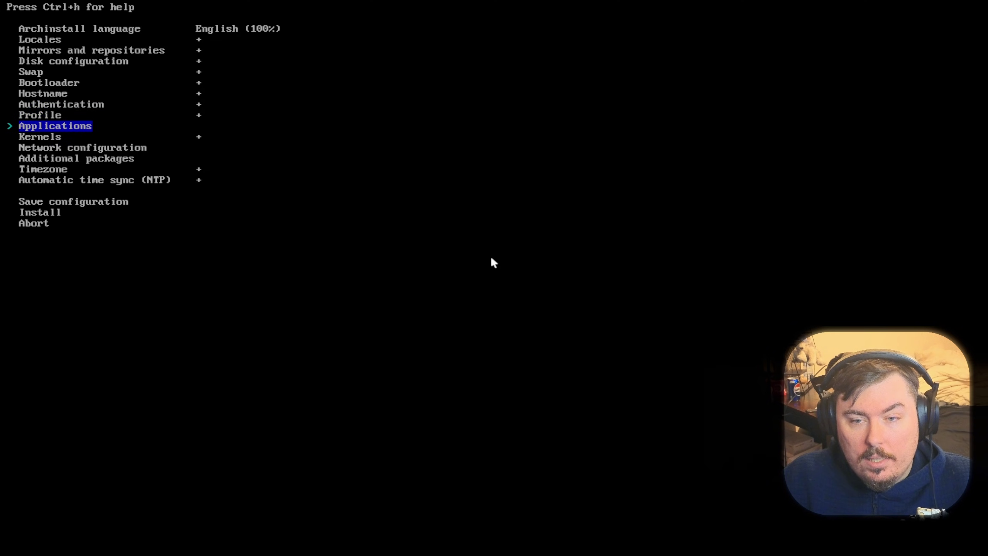
pyautogui.press('Return')
pyautogui.press('Return')
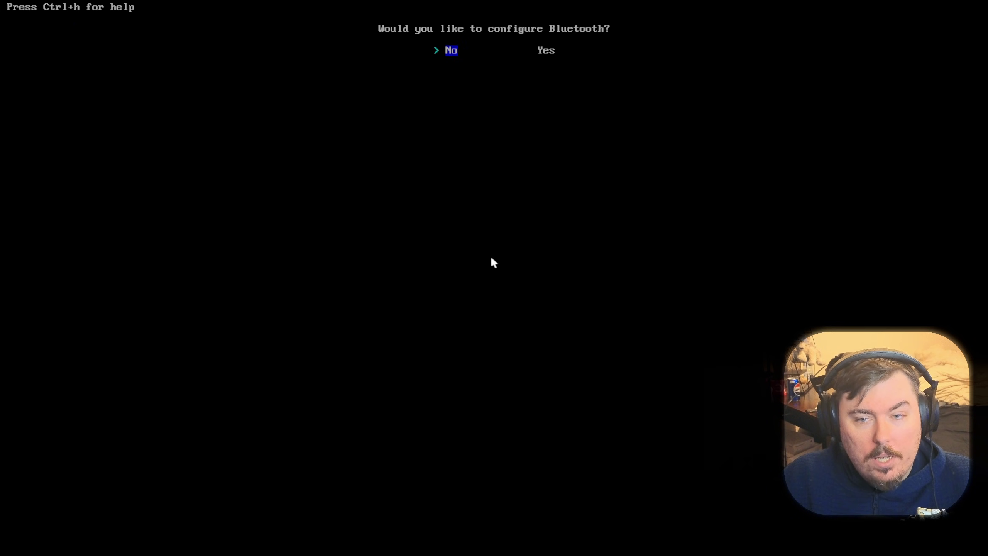
pyautogui.press('Right')
pyautogui.press('Return')
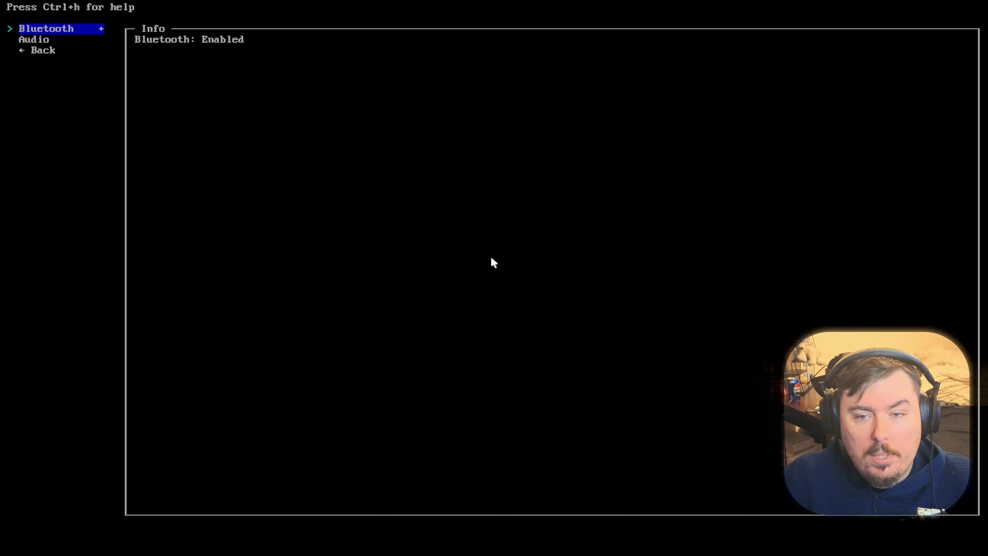
pyautogui.press('Down')
pyautogui.press('Return')
pyautogui.press('Down')
pyautogui.press('Return')
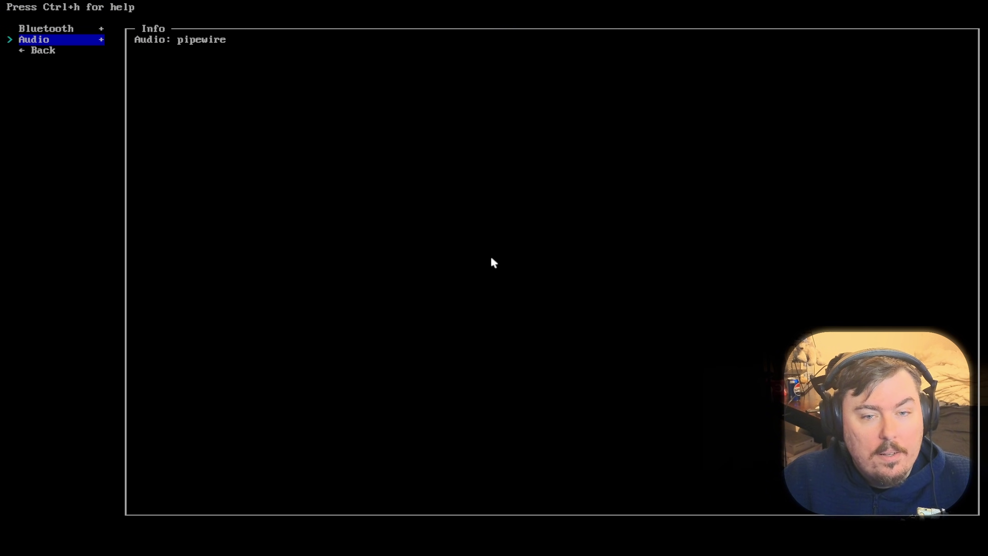
pyautogui.press('Down')
pyautogui.press('Return')
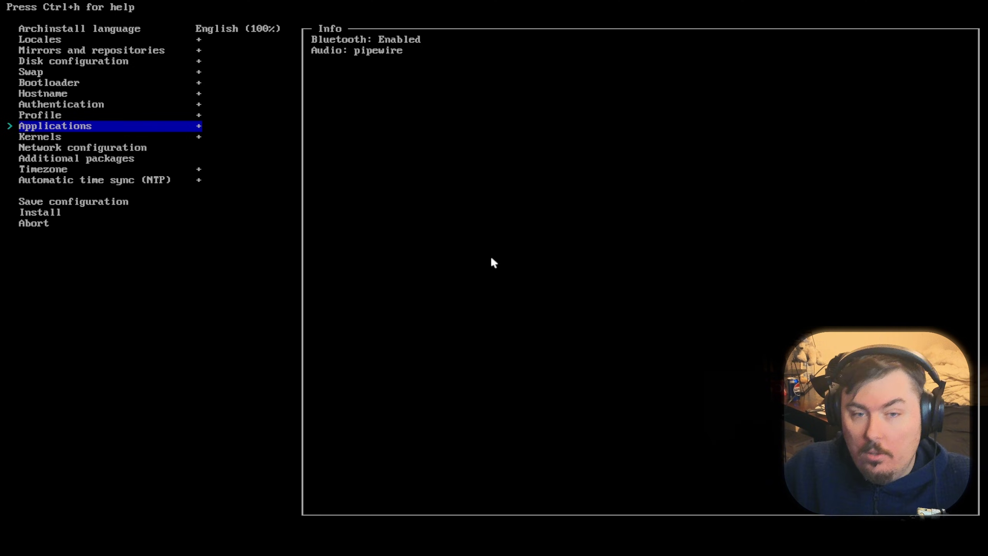
# Set Network configuration to use NetworkManager
pyautogui.press('Down')
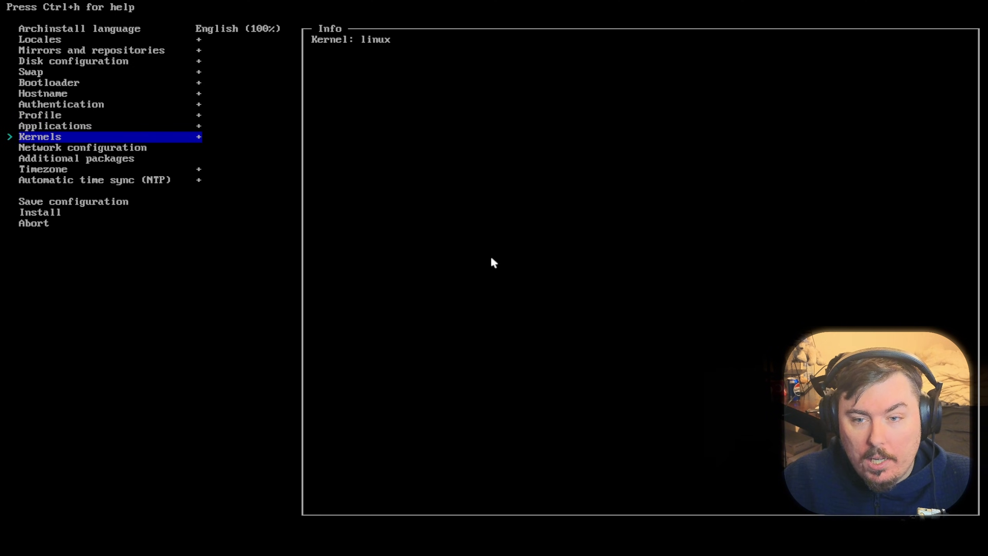
pyautogui.press('Up')
pyautogui.press('Down')
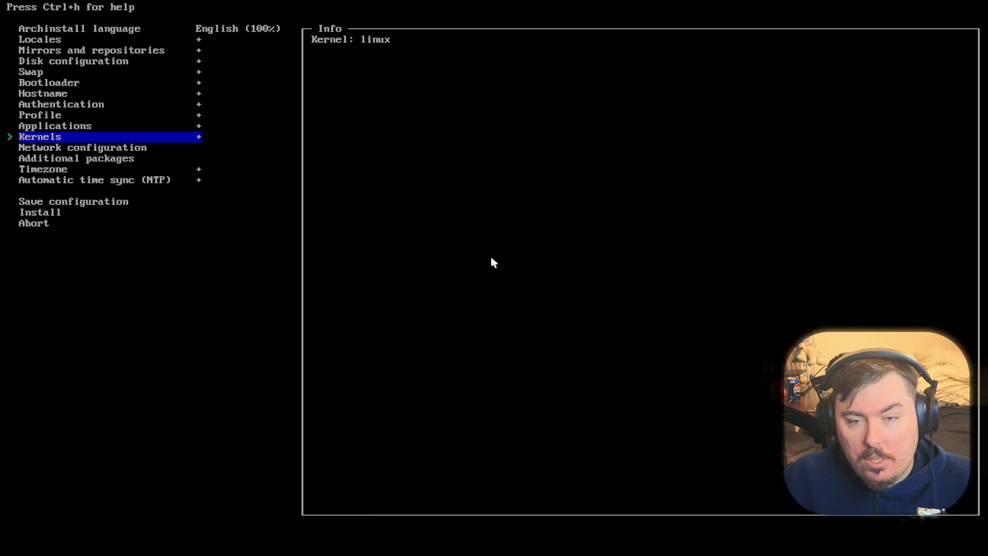
pyautogui.press('Down')
pyautogui.press('Return')
pyautogui.press('Down')
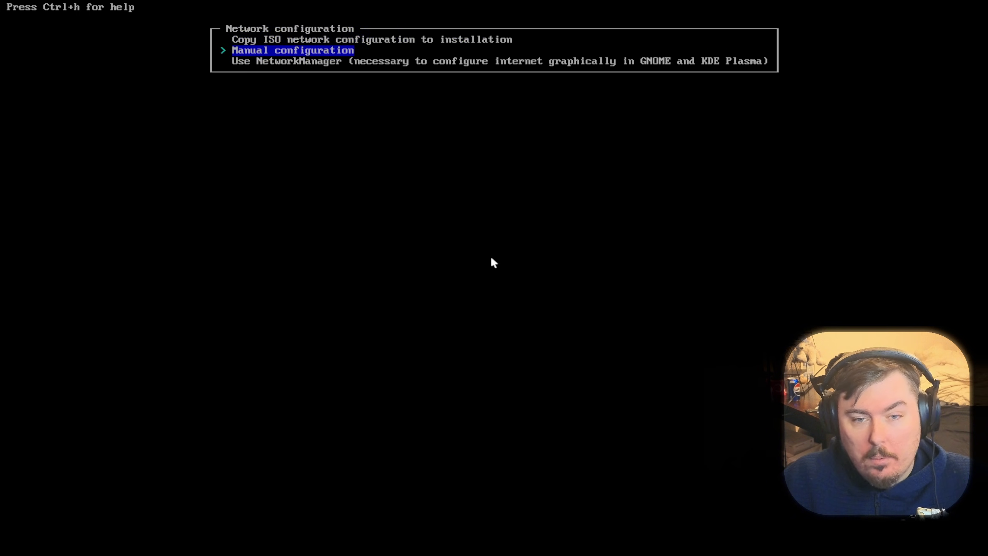
pyautogui.press('Down')
pyautogui.press('Return')
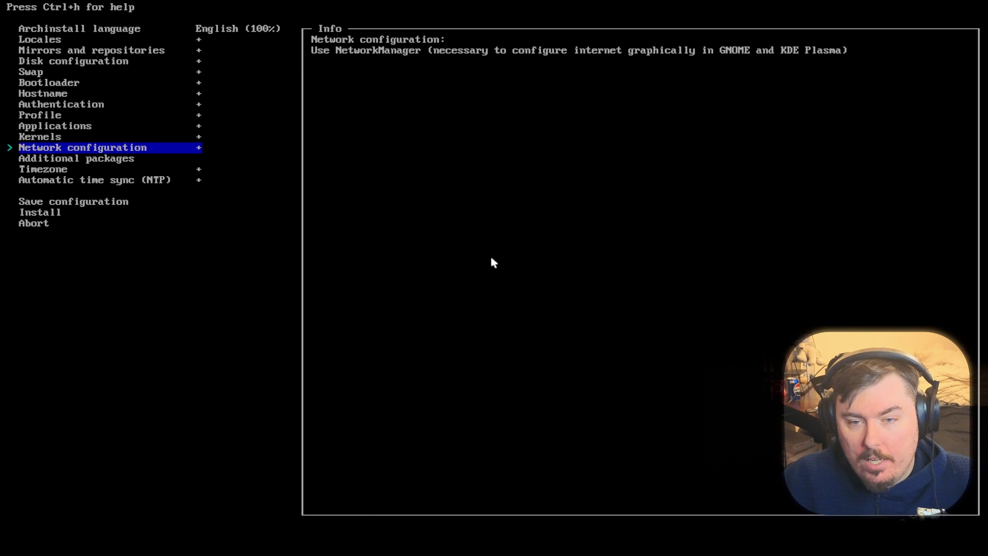
# Set the timezone to America/Halifax by searching 'halifax', then choose Install
pyautogui.press('Down')
pyautogui.press('Down')
pyautogui.press('Return')
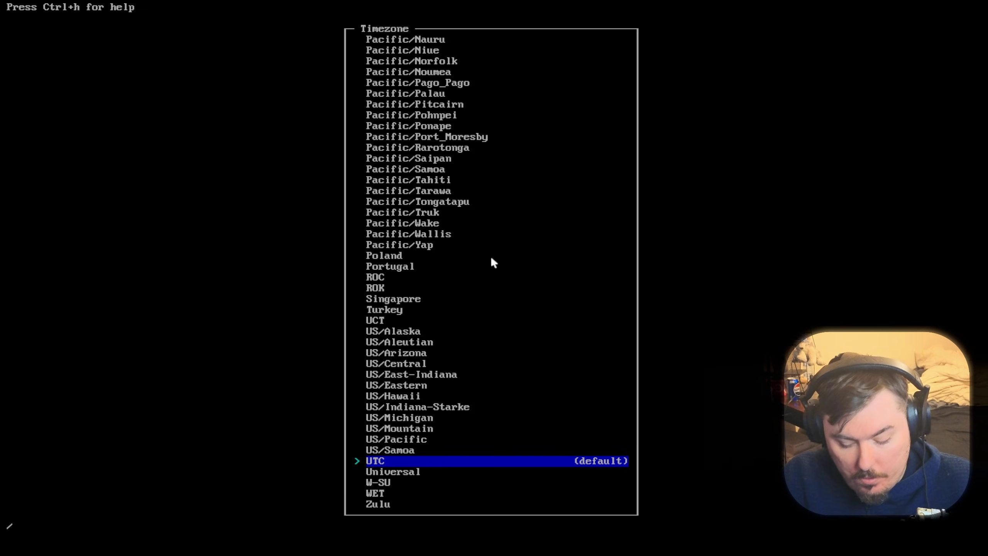
pyautogui.write('halifax')
pyautogui.press('Return')
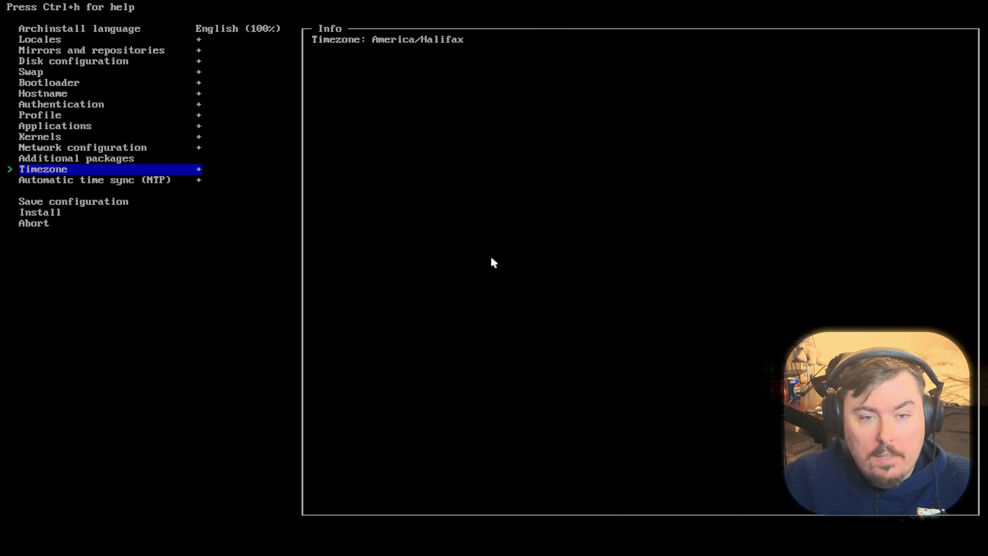
pyautogui.press('Down')
pyautogui.press('Down')
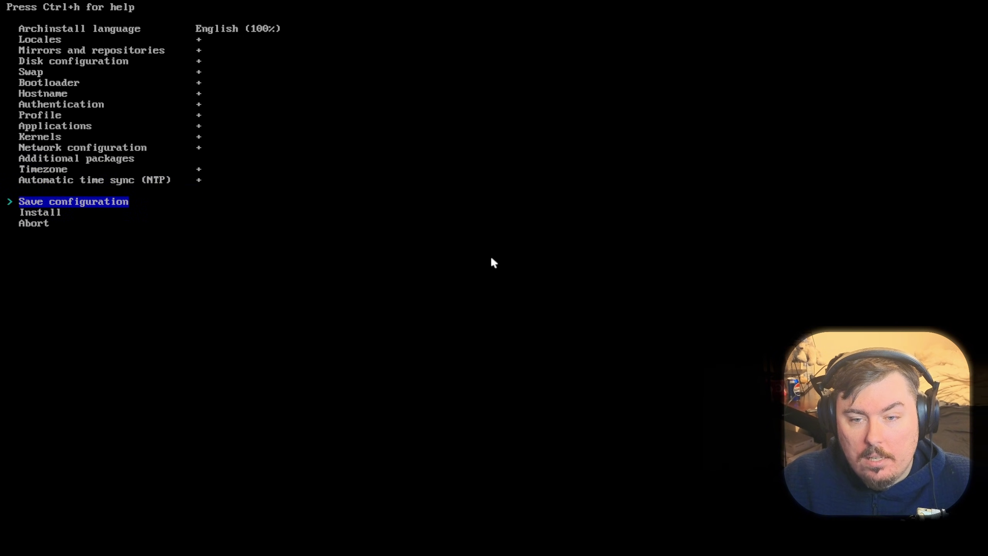
pyautogui.press('Down')
pyautogui.press('Return')
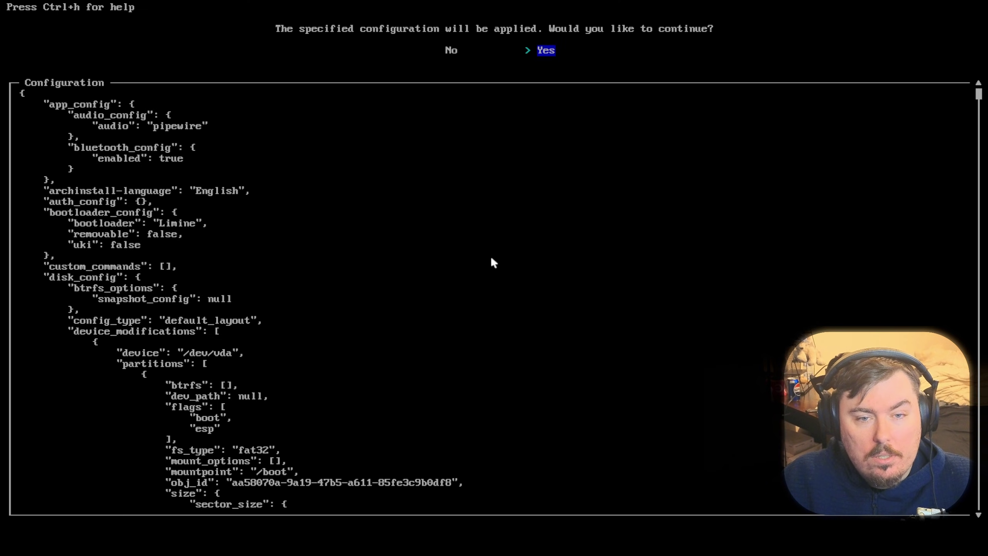
# Confirm the archinstall configuration and let the package installation run until it reports completion
pyautogui.press('Return')
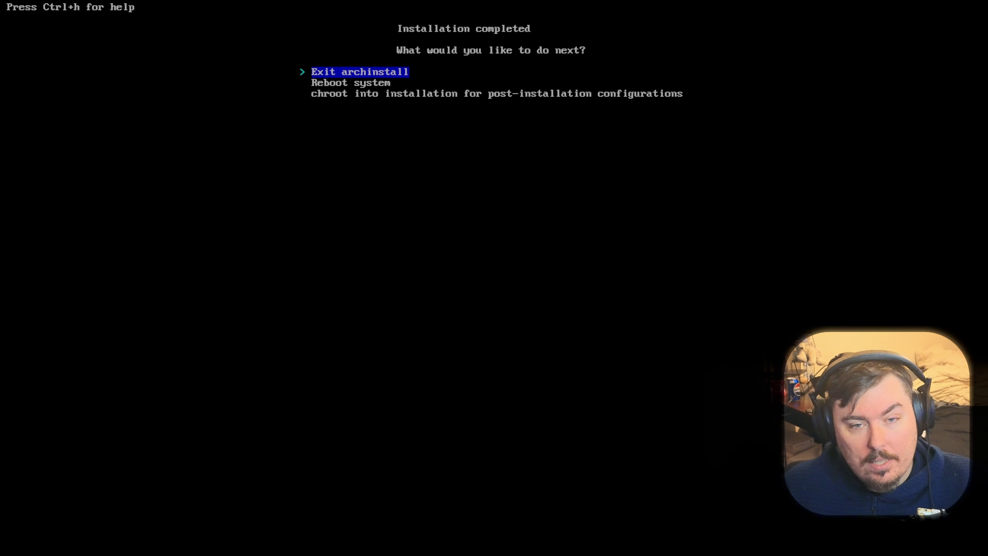
# Choose Reboot system in archinstall to boot into the installed Arch Linux login screen
pyautogui.press('Down')
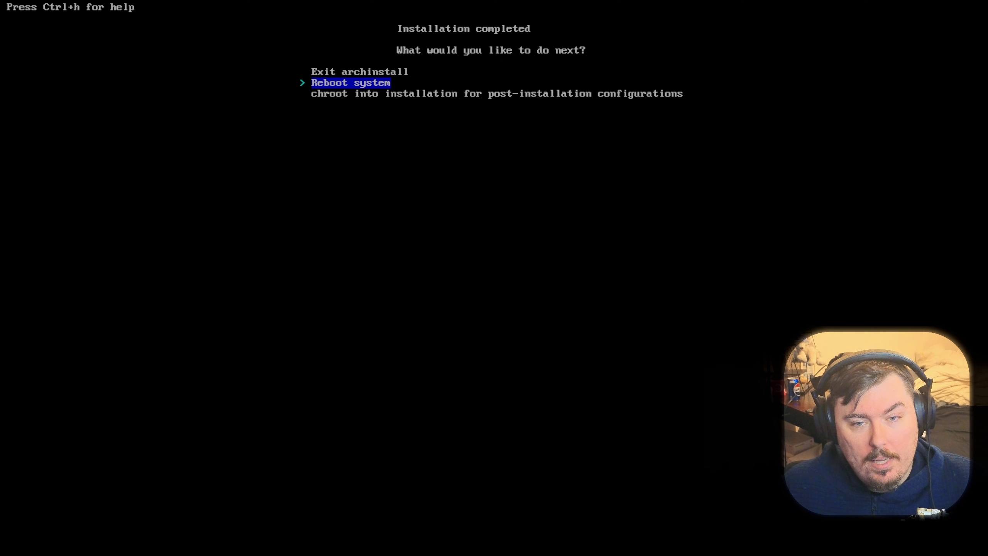
pyautogui.press('Return')
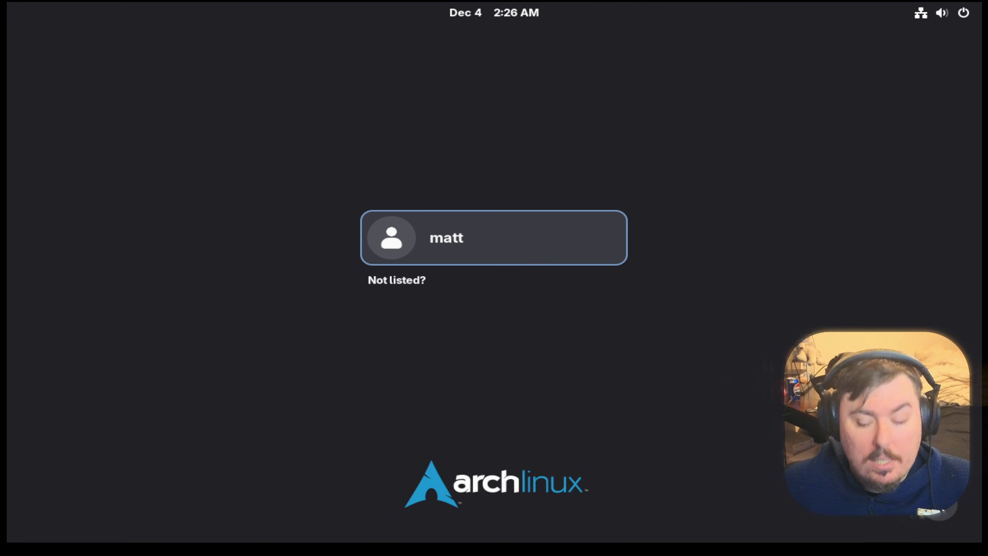
# Log in to the user account with its password and dismiss the welcome tour to reach the desktop
pyautogui.press('Return')
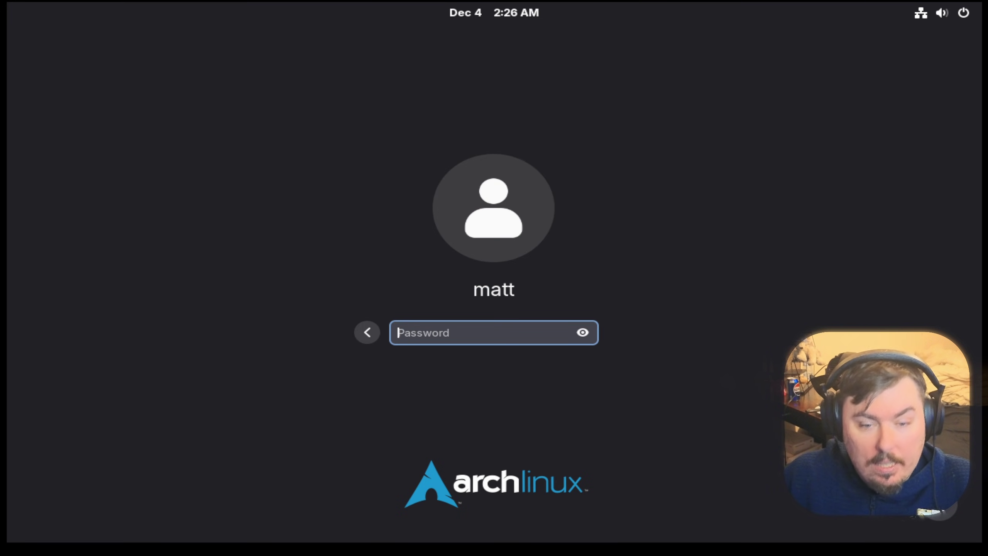
pyautogui.write('a')
pyautogui.press('Return')
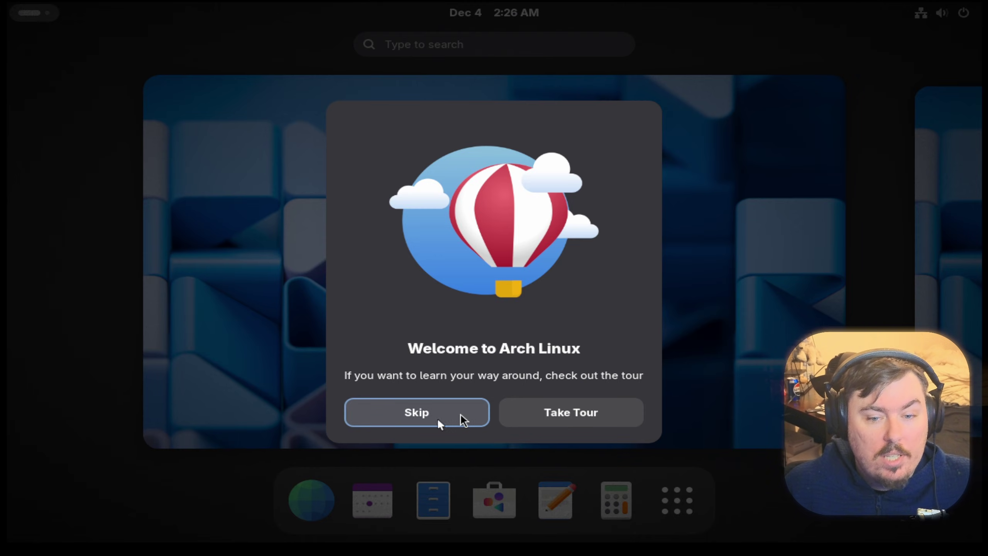
pyautogui.click(437, 418)
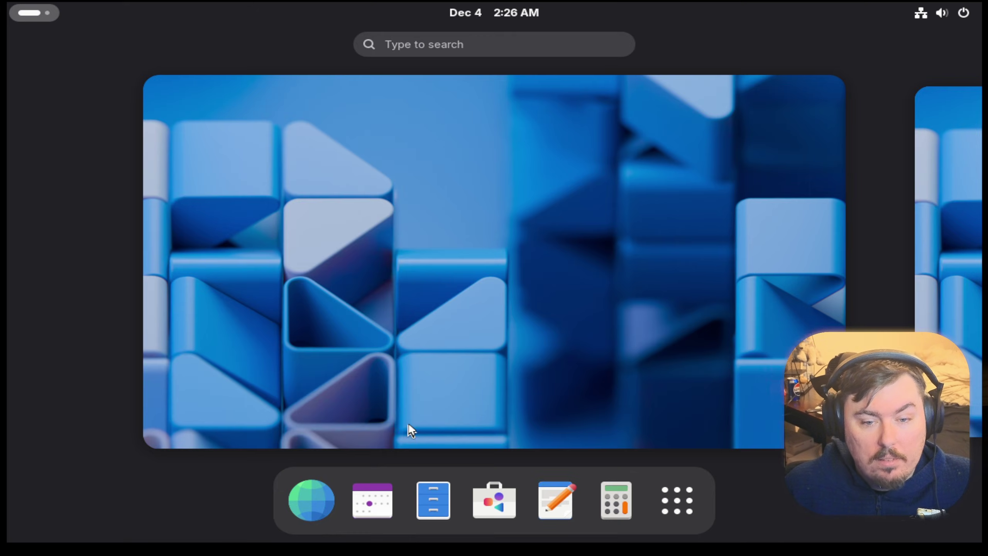
pyautogui.click(642, 398)
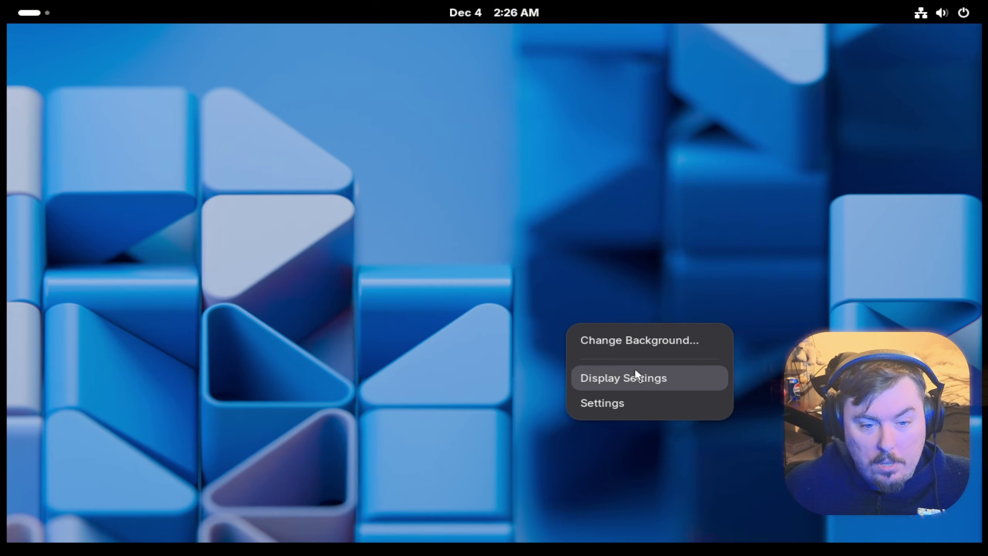
# Set the display to 3840 × 2160 (16:9) at 166 % scale, then apply and keep the change
pyautogui.click(632, 367)
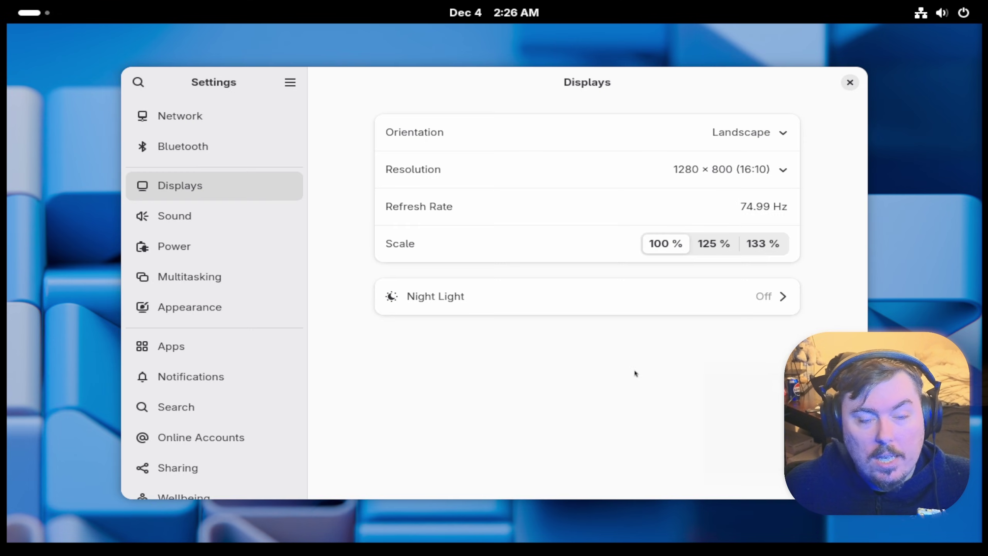
pyautogui.click(724, 177)
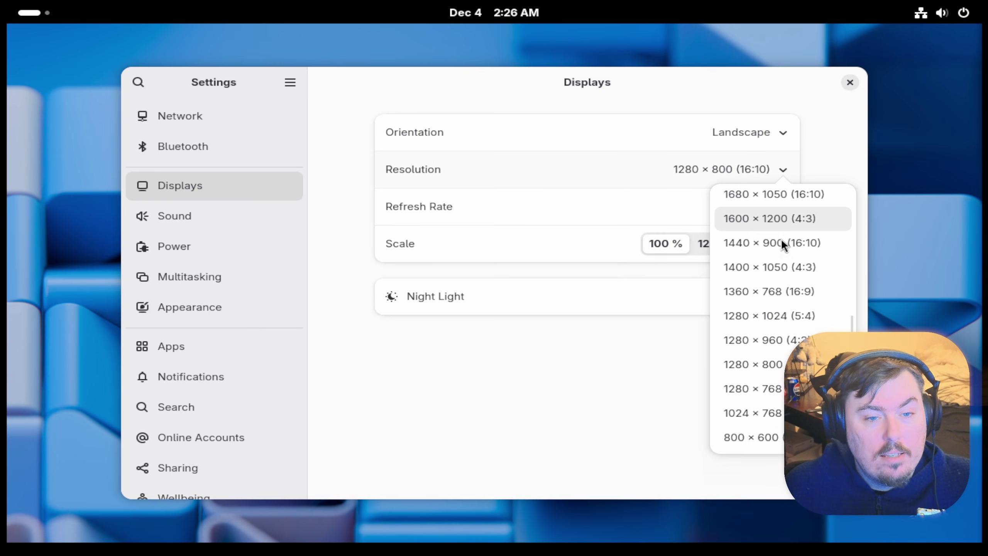
pyautogui.scroll(5, 781, 237)
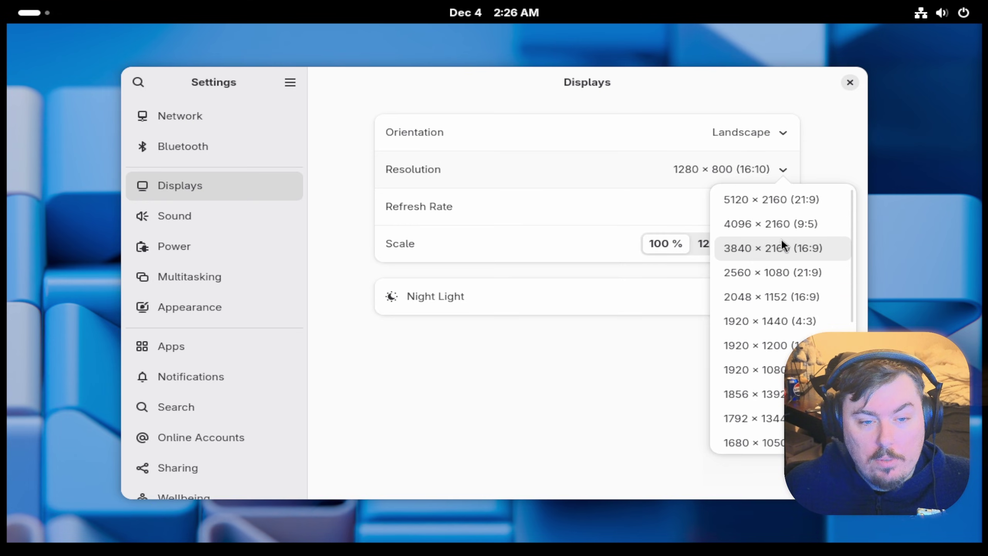
pyautogui.click(800, 253)
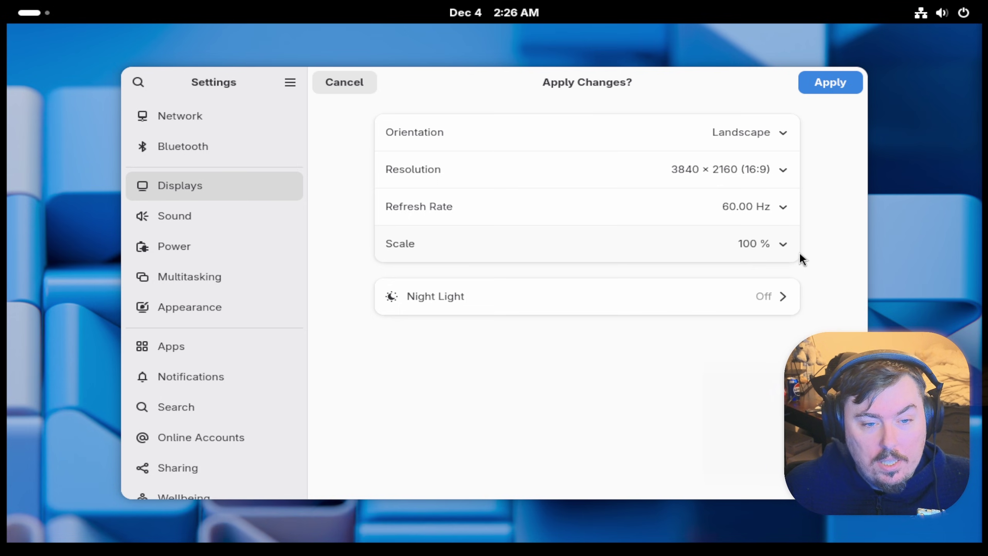
pyautogui.click(777, 245)
pyautogui.click(767, 371)
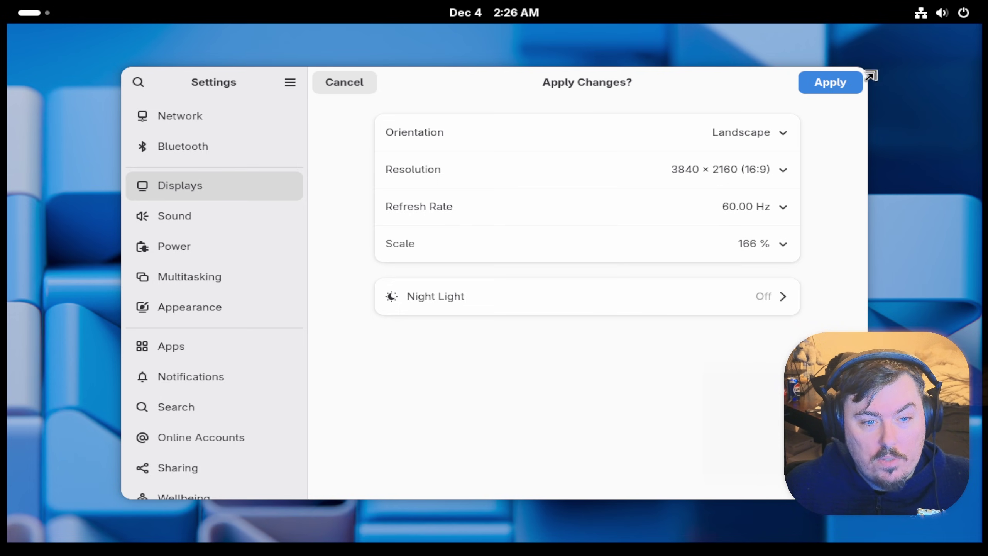
pyautogui.click(849, 93)
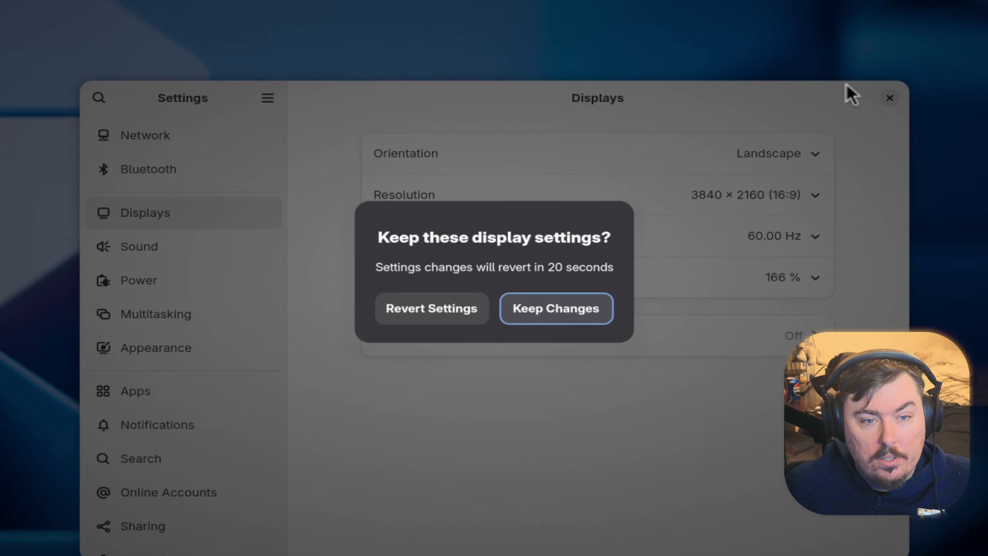
pyautogui.click(543, 316)
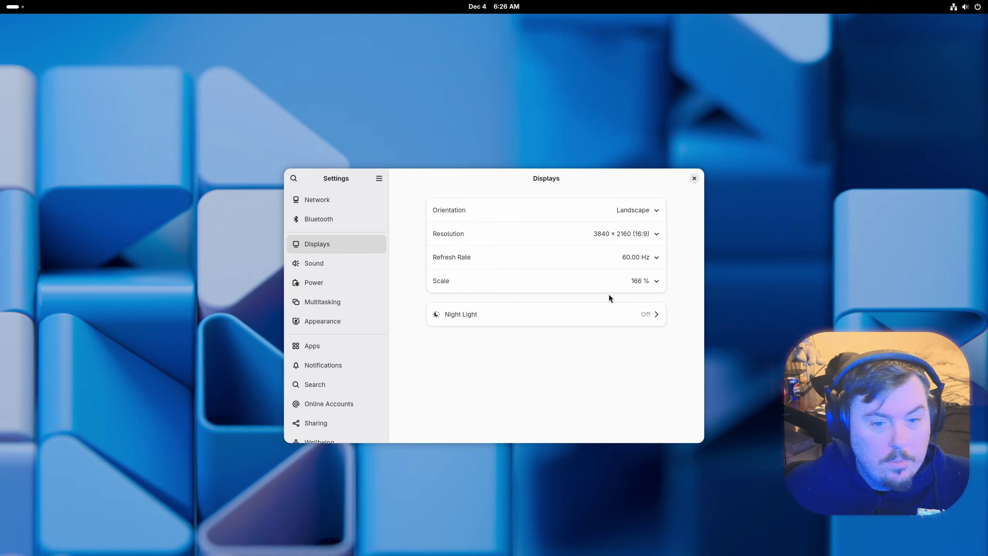
# Change the display scale to 150 %, then apply and keep it
pyautogui.moveTo(626, 181); pyautogui.dragTo(690, 112)
pyautogui.click(718, 214)
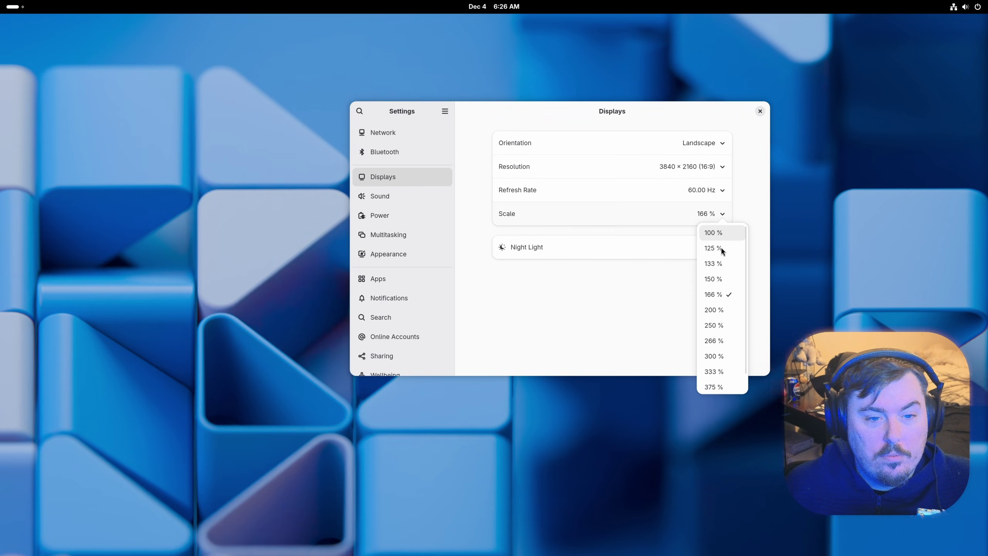
pyautogui.click(725, 281)
pyautogui.click(748, 111)
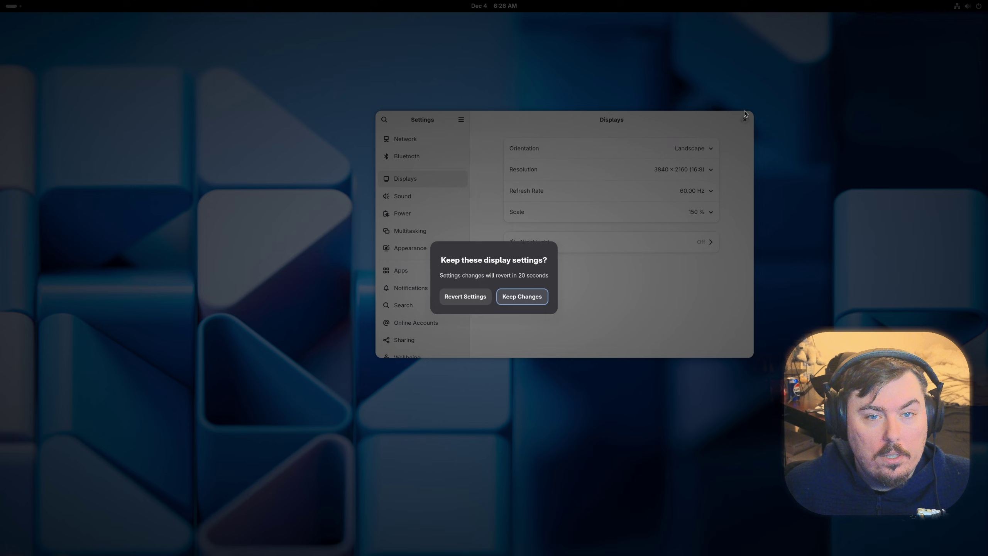
pyautogui.click(522, 297)
# Change the display scale to 125 %, then apply and keep it
pyautogui.moveTo(683, 119); pyautogui.dragTo(490, 174)
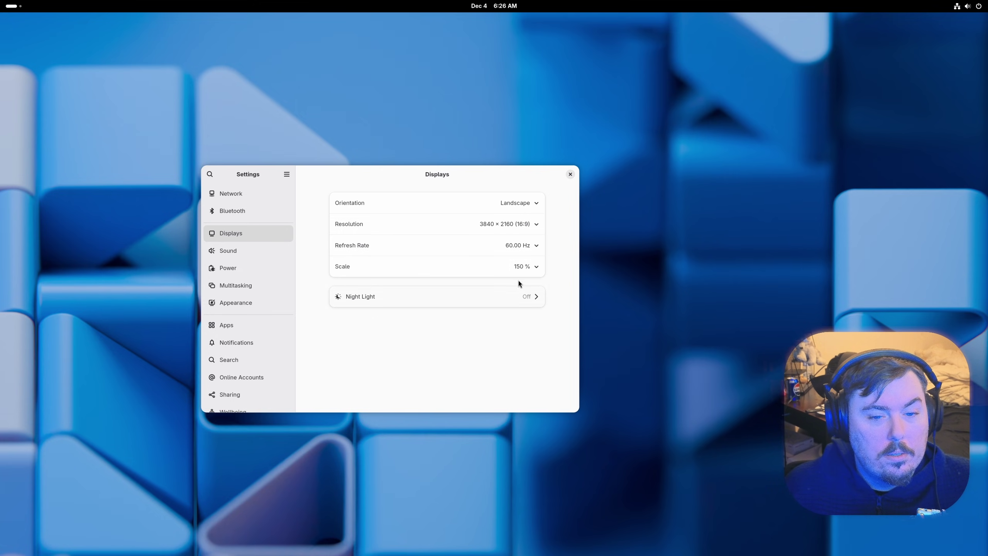
pyautogui.click(529, 267)
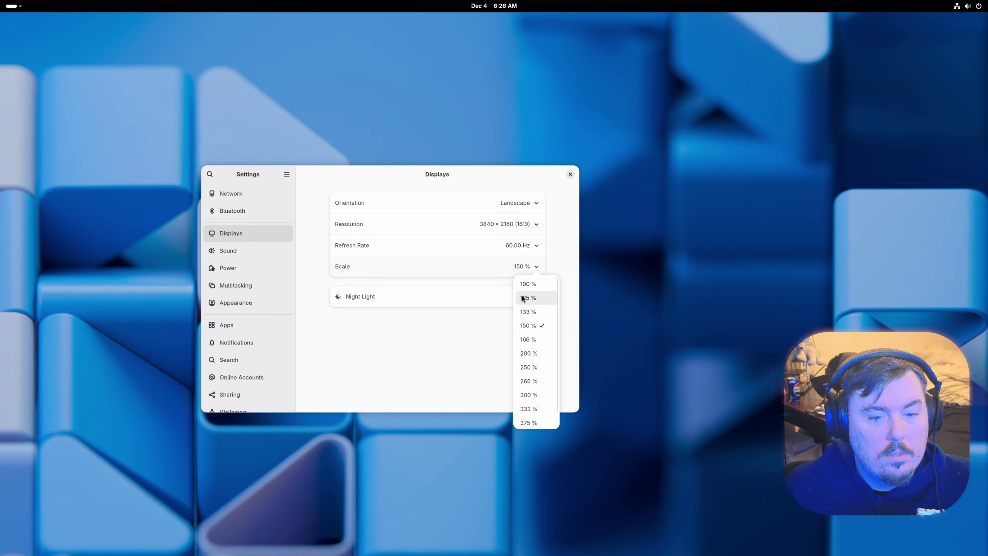
pyautogui.scroll(-1, 532, 307)
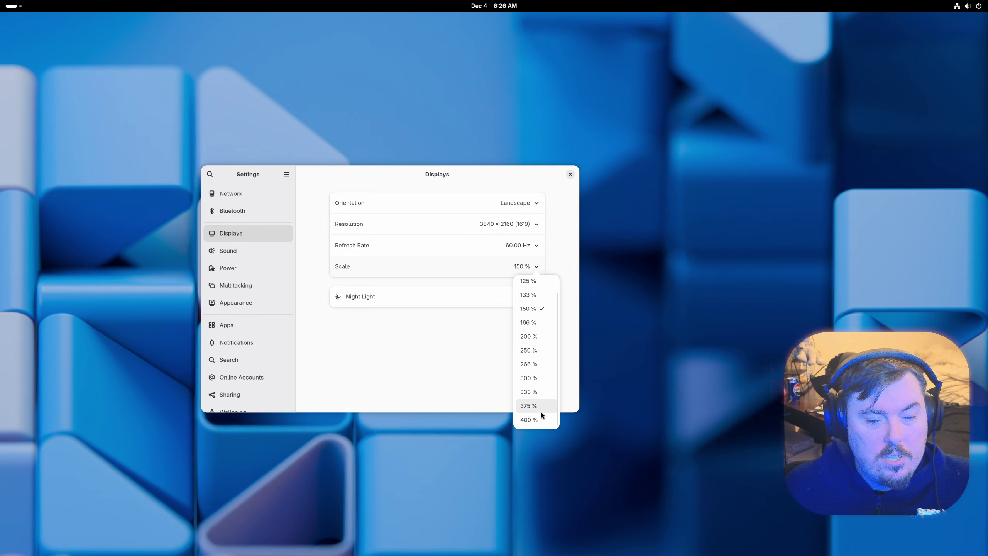
pyautogui.scroll(1, 543, 320)
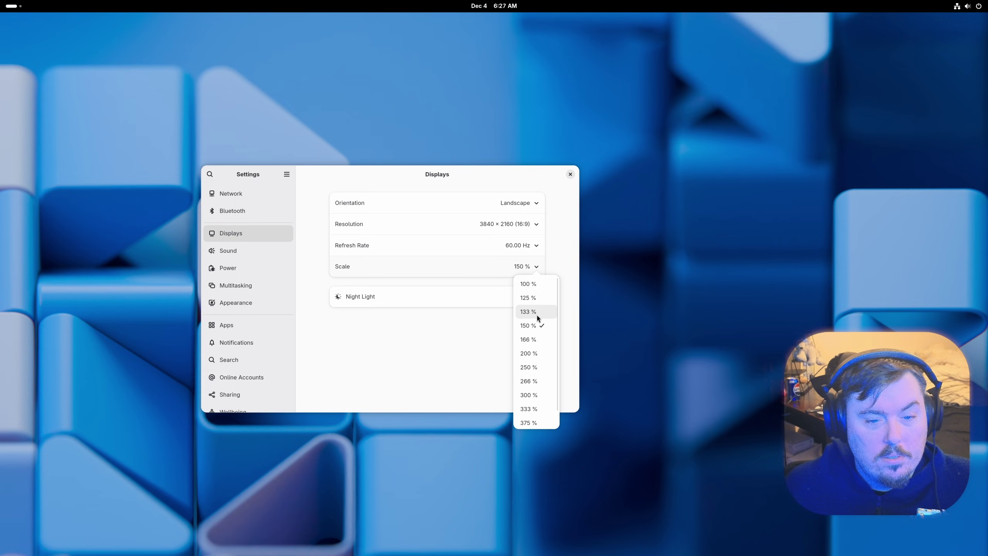
pyautogui.click(530, 297)
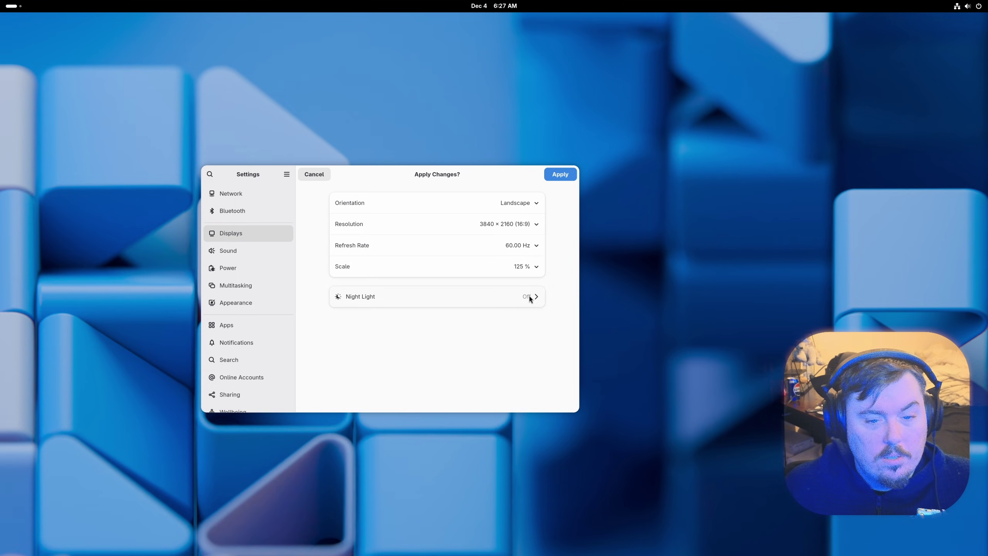
pyautogui.click(550, 176)
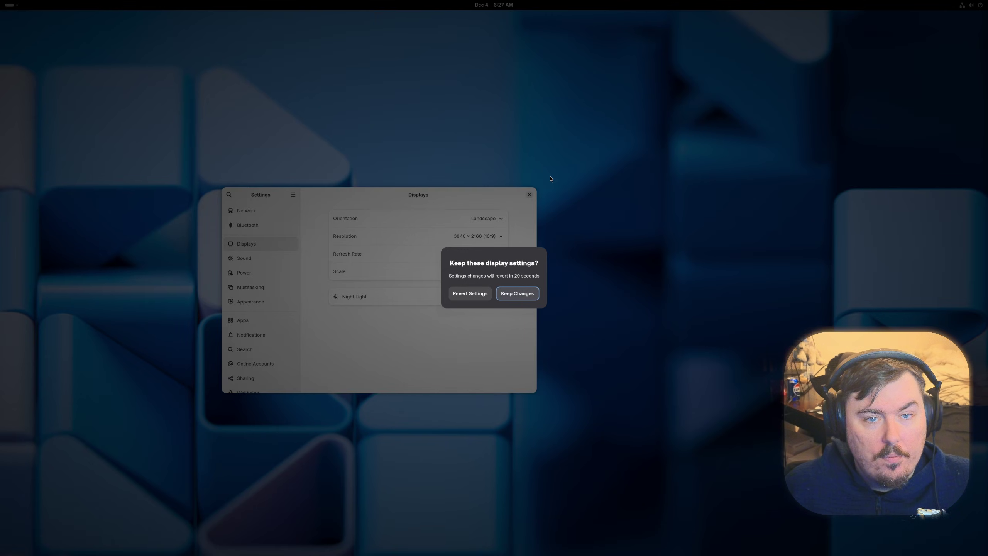
pyautogui.click(531, 298)
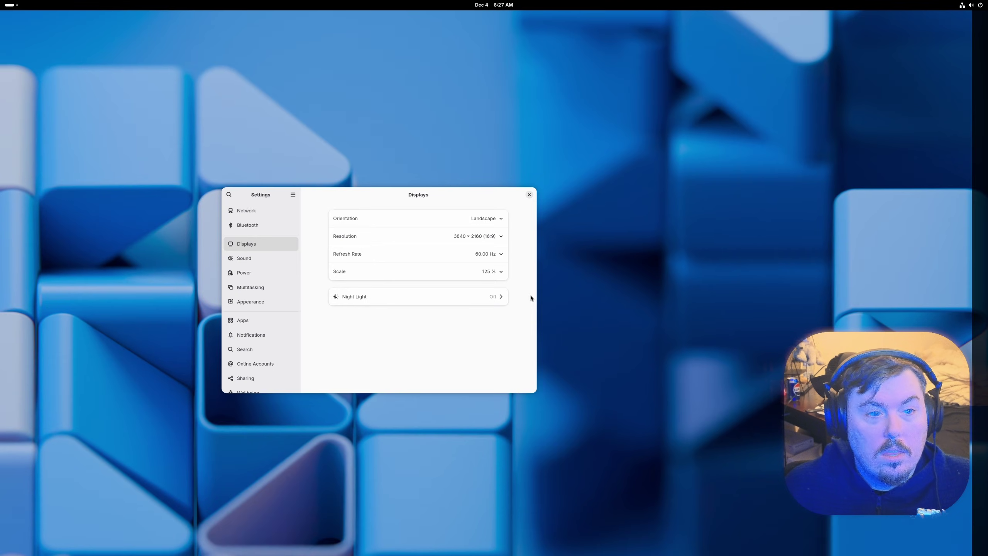
# Set the display scale to 133 %, keep the change, and close Settings
pyautogui.moveTo(501, 201); pyautogui.dragTo(642, 166)
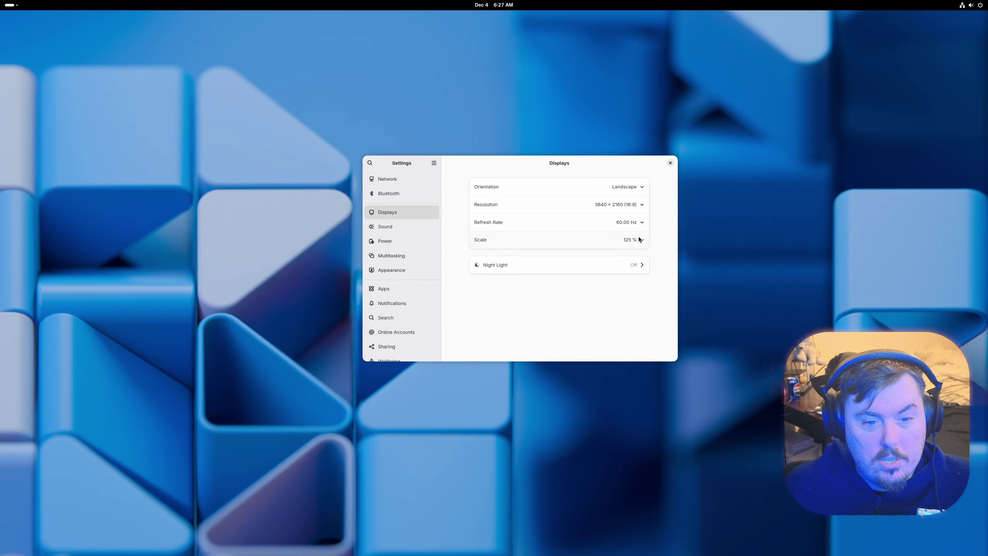
pyautogui.click(642, 238)
pyautogui.click(638, 277)
pyautogui.click(661, 162)
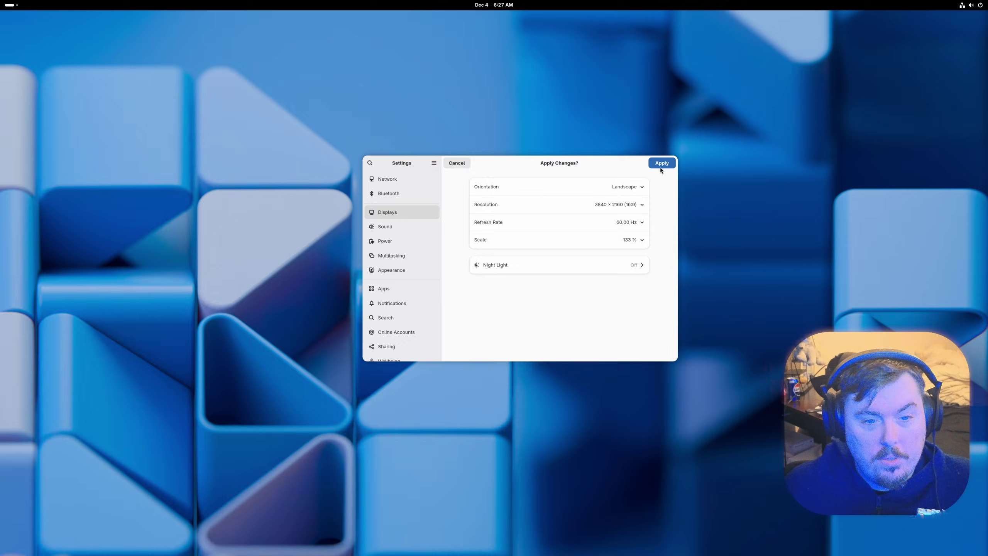
pyautogui.click(515, 295)
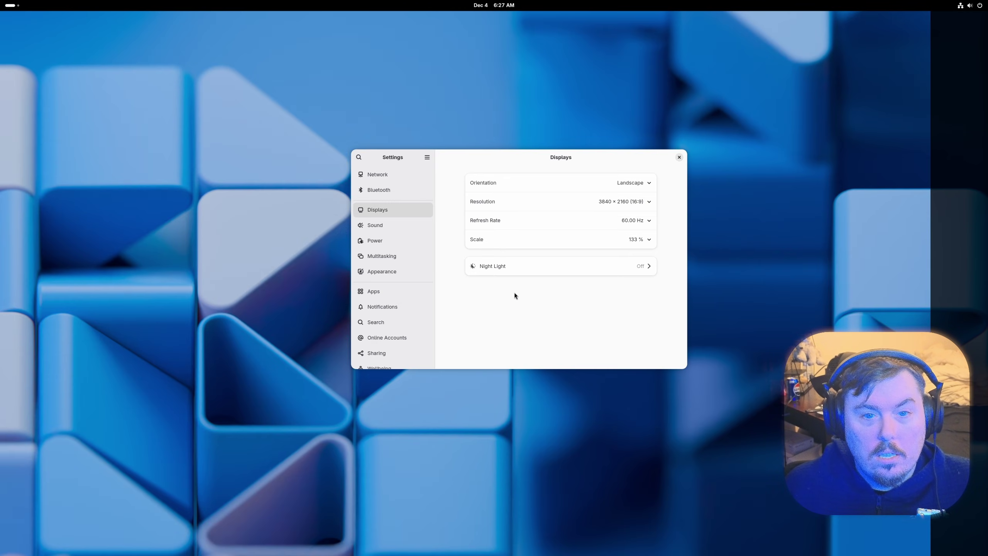
pyautogui.click(678, 157)
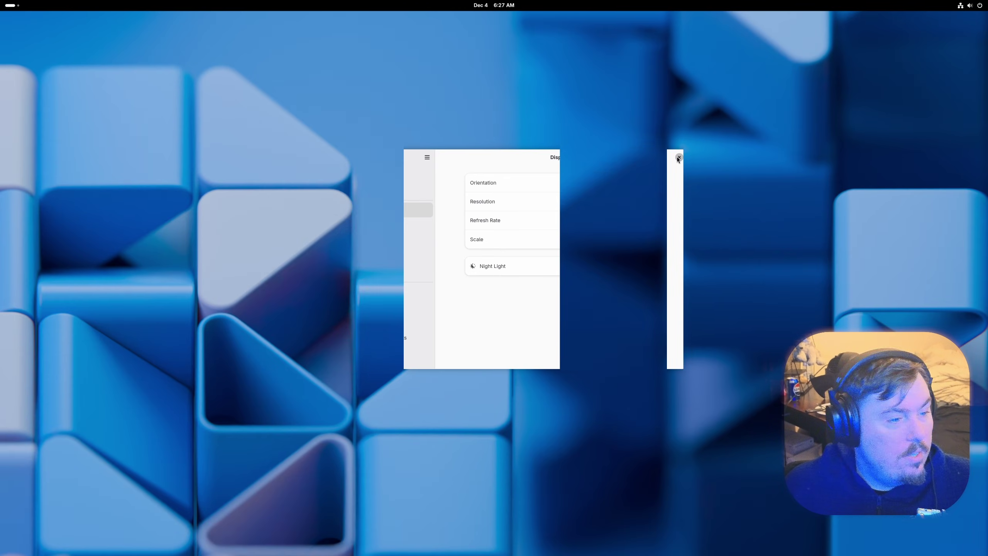
pyautogui.click(11, 5)
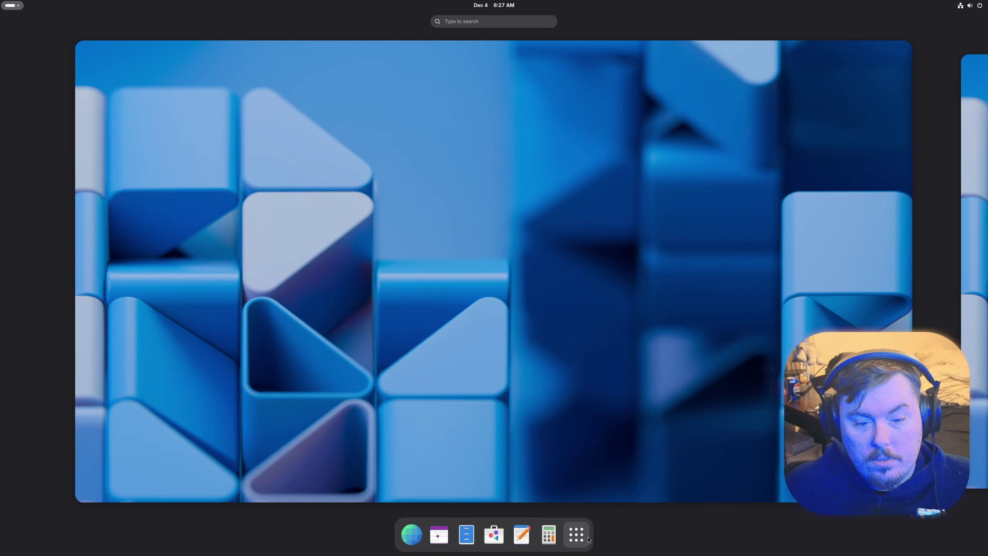
pyautogui.click(587, 539)
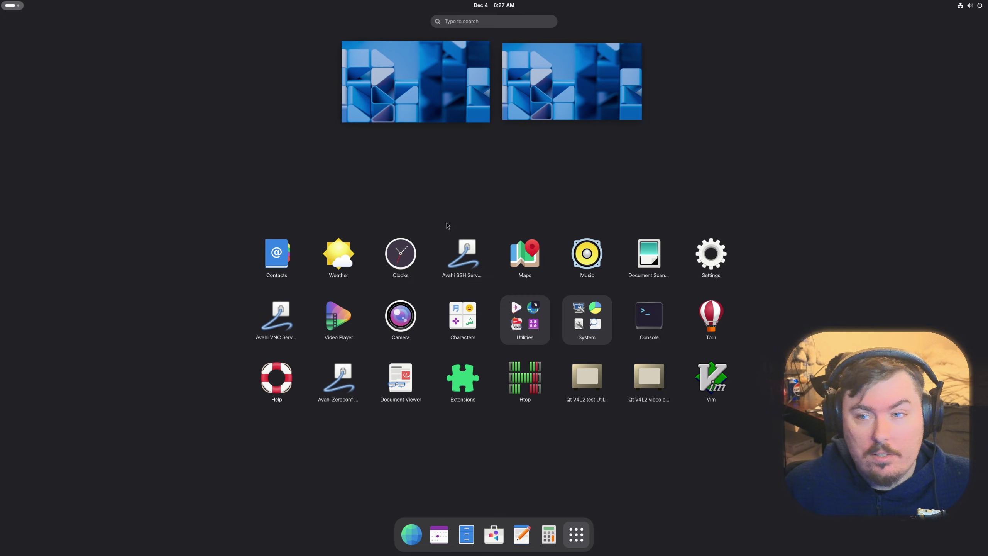
pyautogui.click(403, 97)
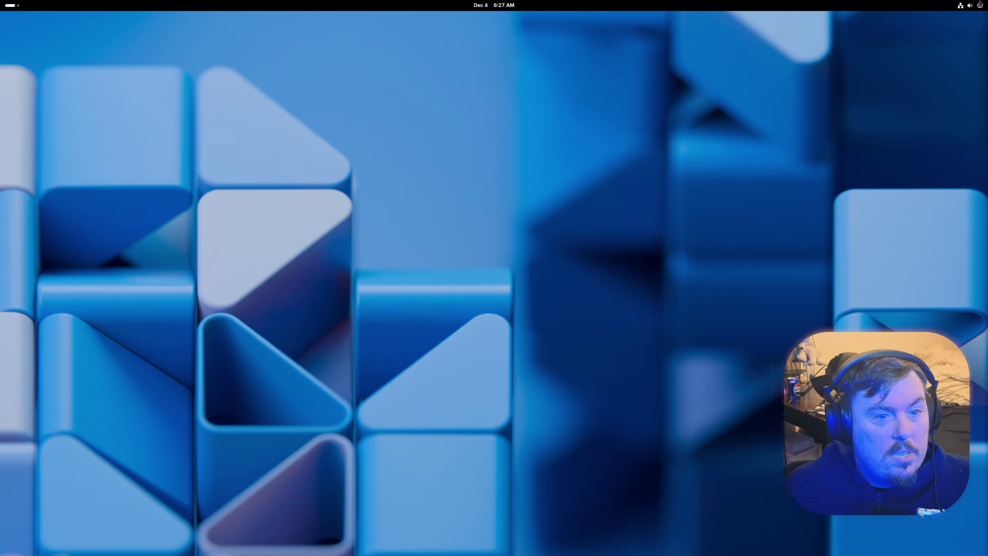
pyautogui.click(968, 5)
pyautogui.click(968, 6)
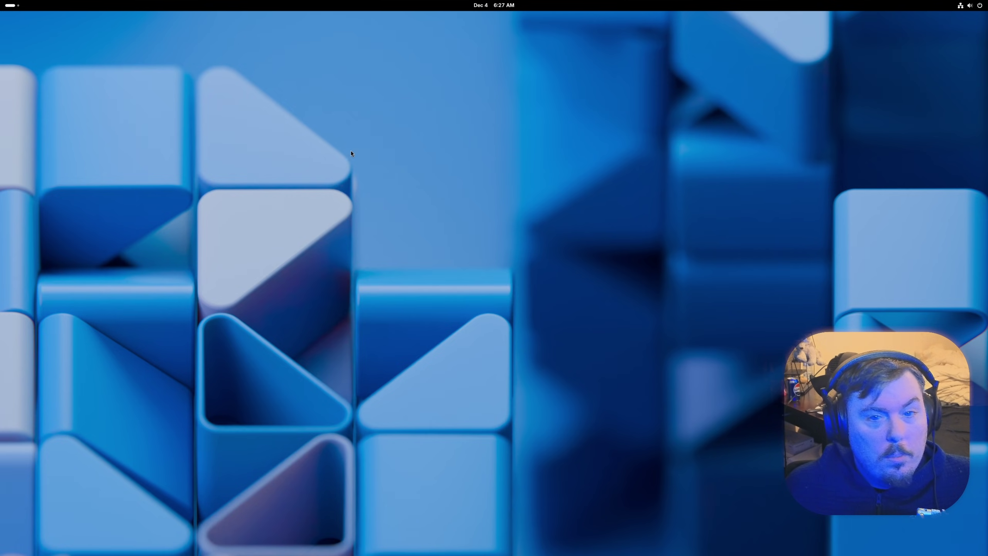
pyautogui.click(10, 5)
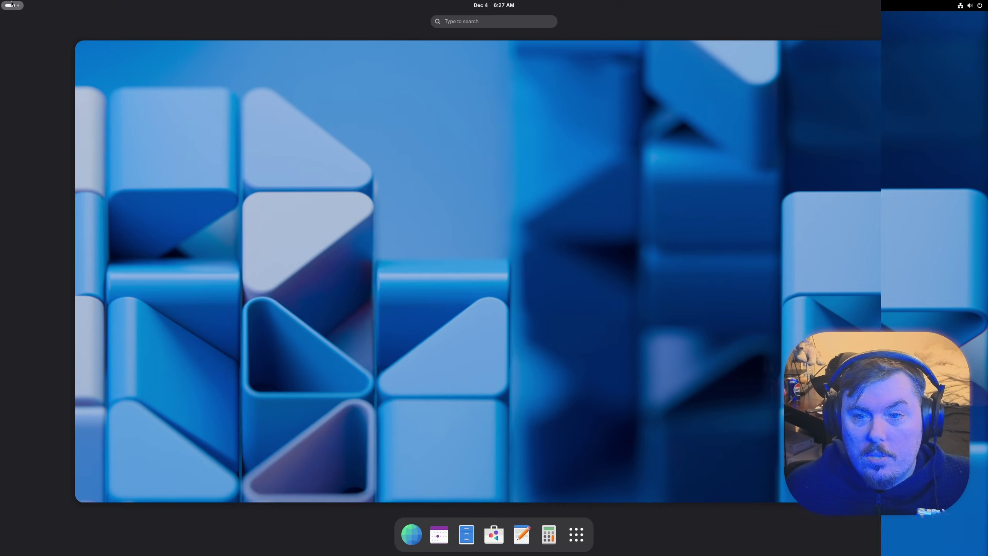
pyautogui.click(580, 545)
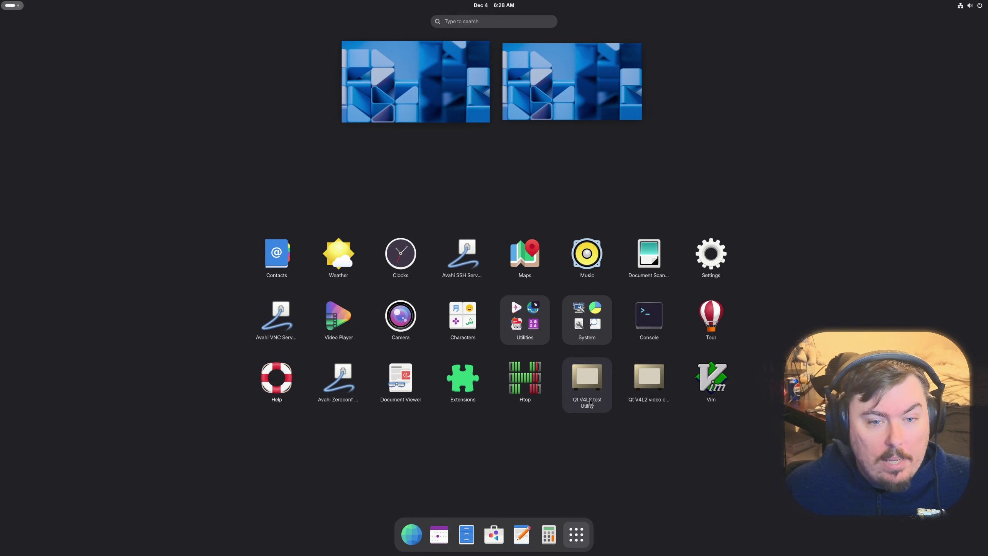
pyautogui.click(473, 82)
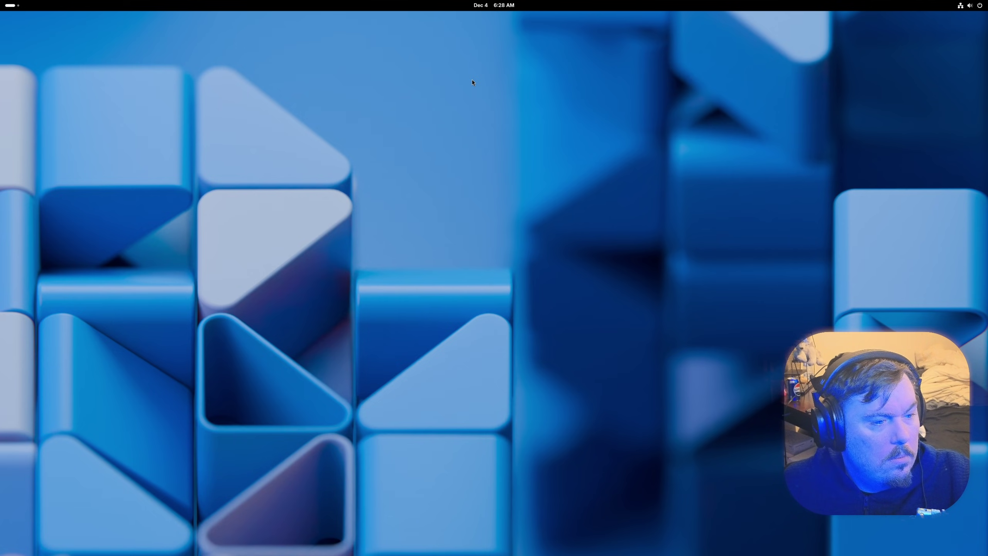
# Open GNOME Settings from the desktop context menu and go to the Appearance page
pyautogui.rightClick(474, 218)
pyautogui.click(498, 253)
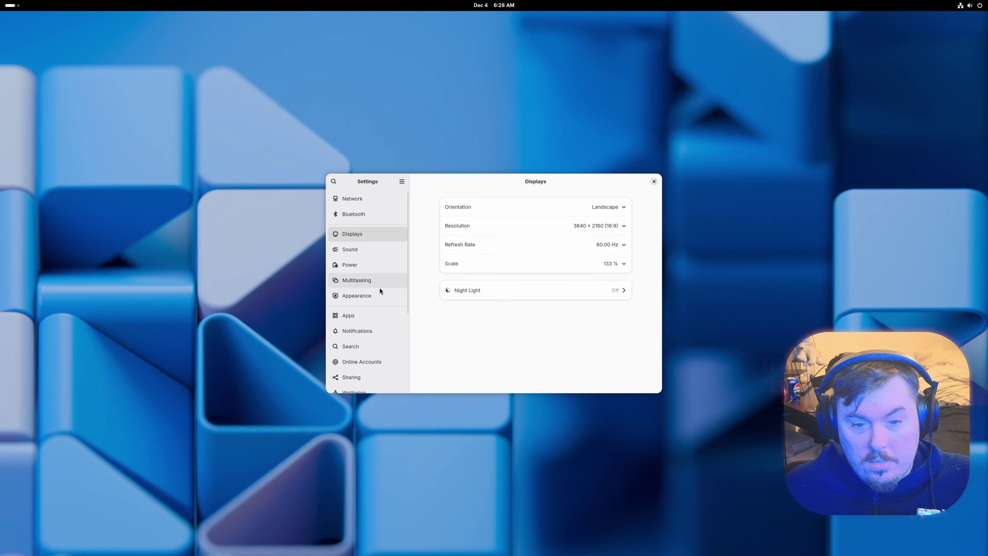
pyautogui.scroll(-3, 380, 287)
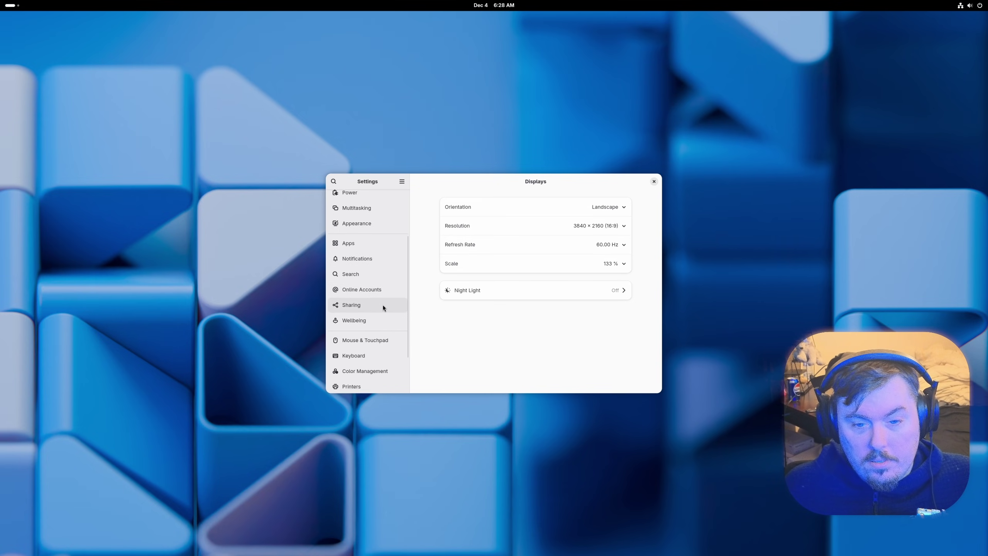
pyautogui.scroll(-2, 383, 305)
pyautogui.scroll(5, 388, 330)
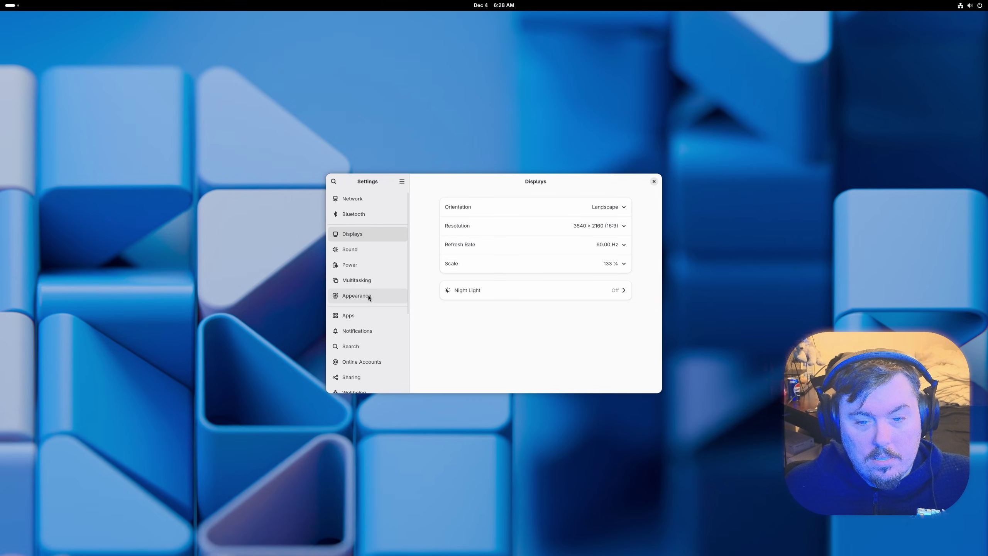
pyautogui.scroll(-1, 368, 295)
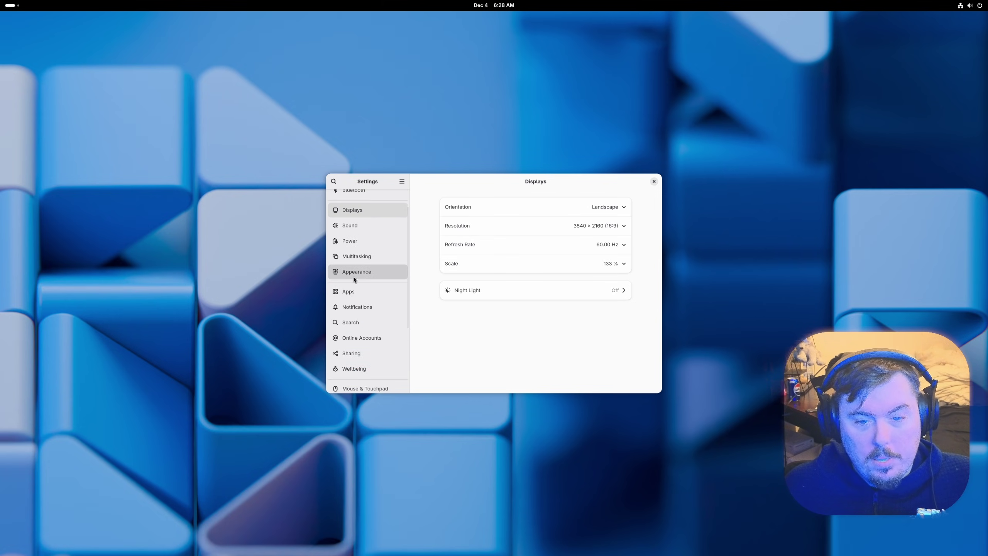
pyautogui.click(354, 277)
# Preview the rainbow, pink and blue-orange wallpapers, settle on the grey striped one, then close Settings
pyautogui.scroll(-5, 525, 361)
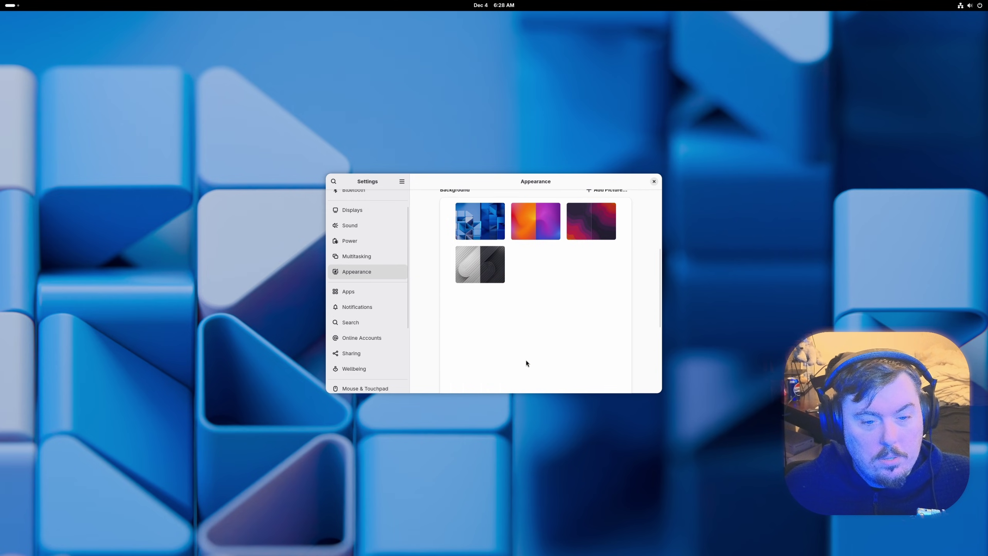
pyautogui.click(492, 273)
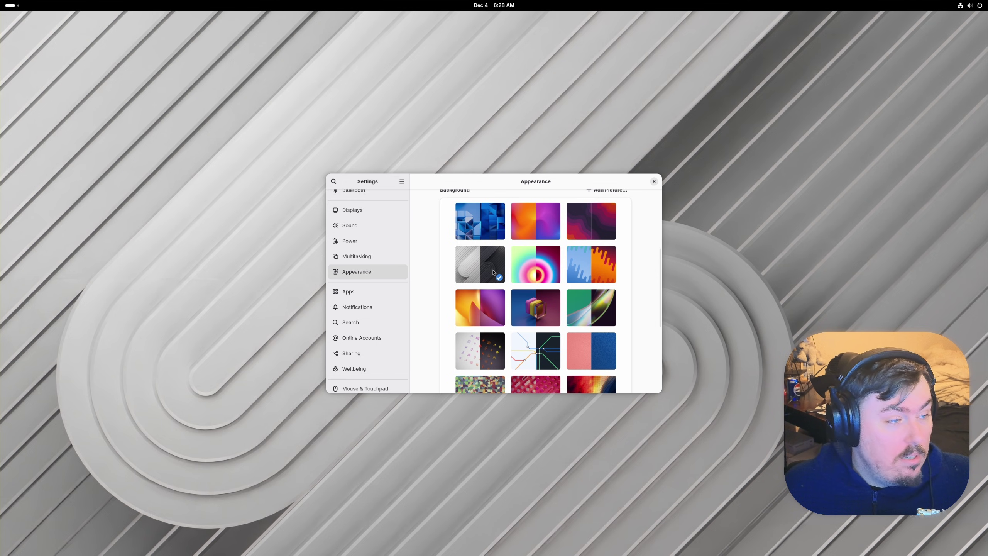
pyautogui.click(522, 270)
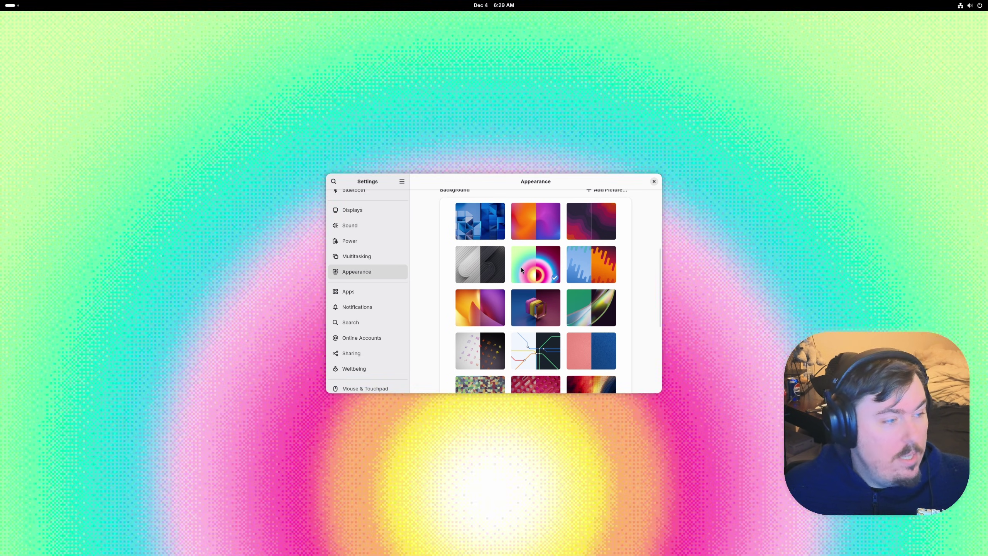
pyautogui.click(489, 271)
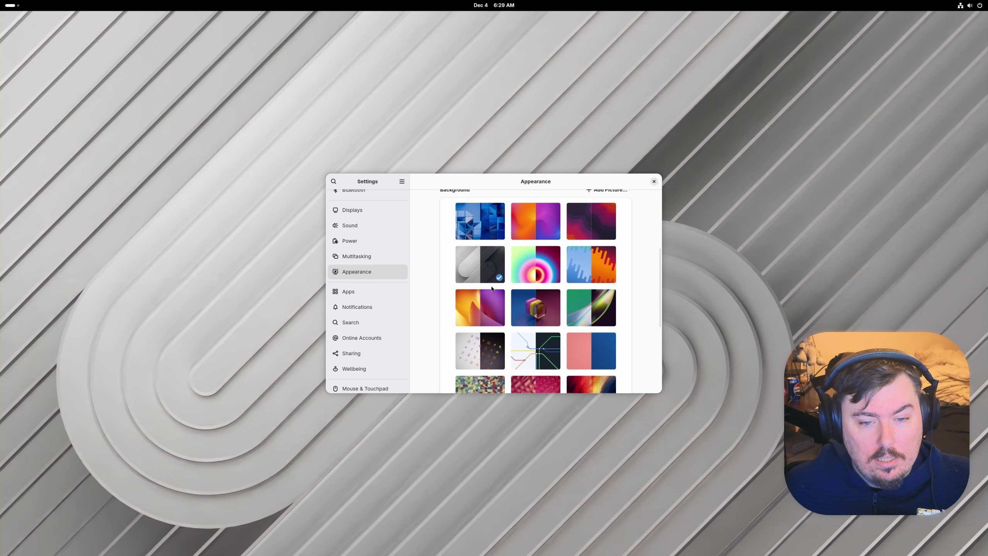
pyautogui.click(592, 350)
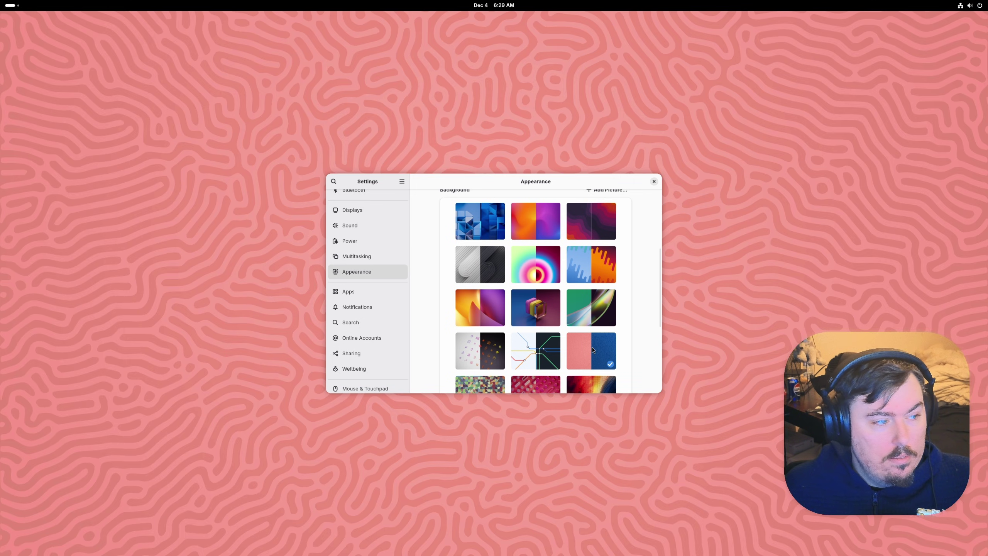
pyautogui.click(470, 274)
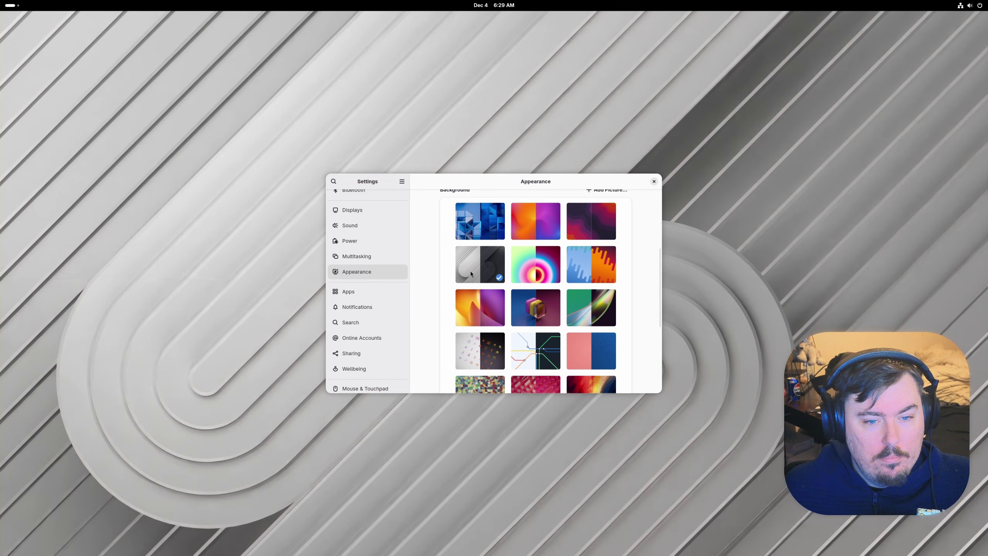
pyautogui.click(607, 262)
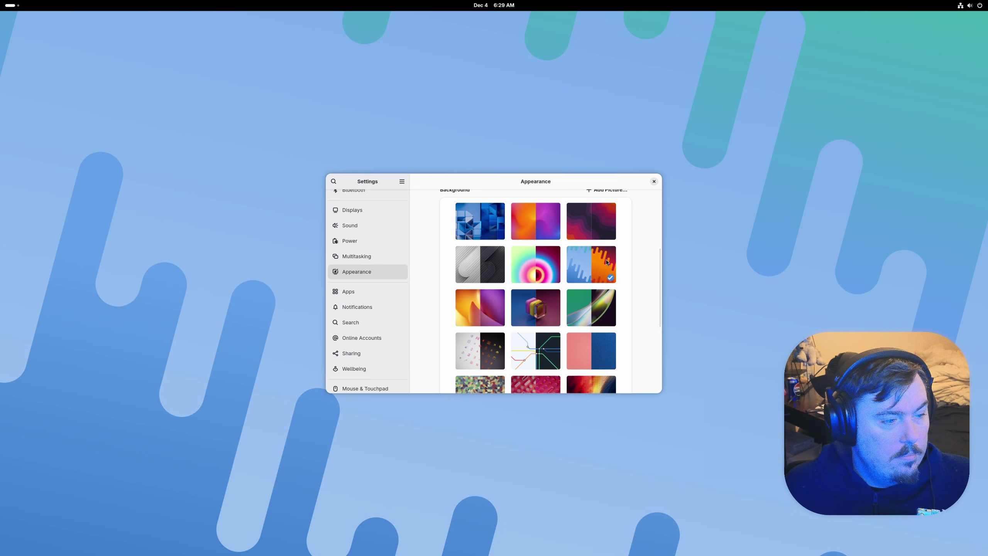
pyautogui.click(494, 263)
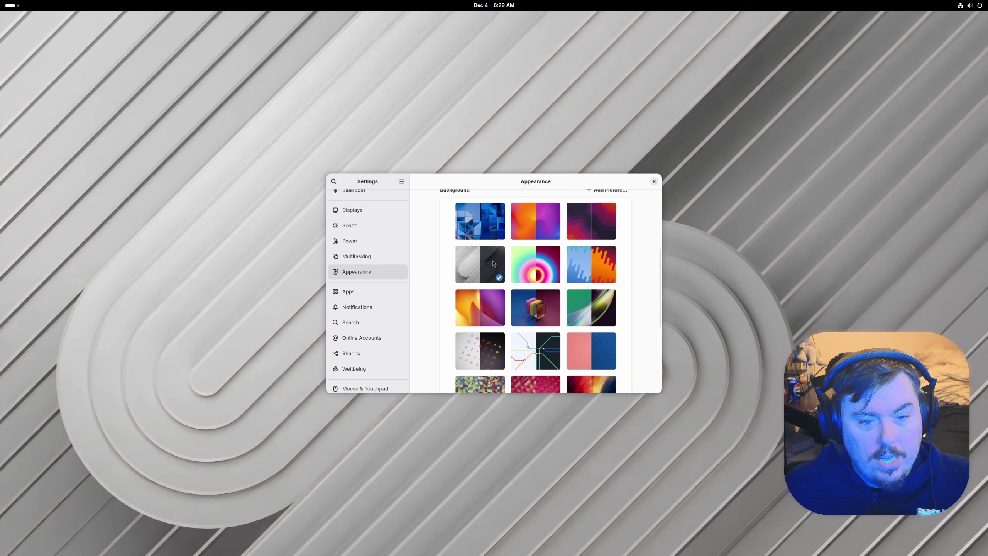
pyautogui.click(659, 185)
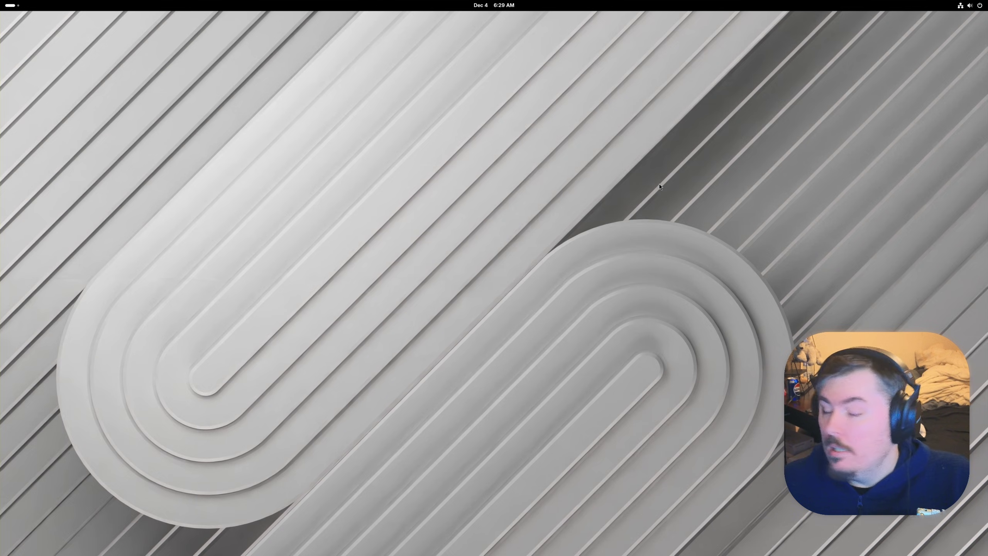